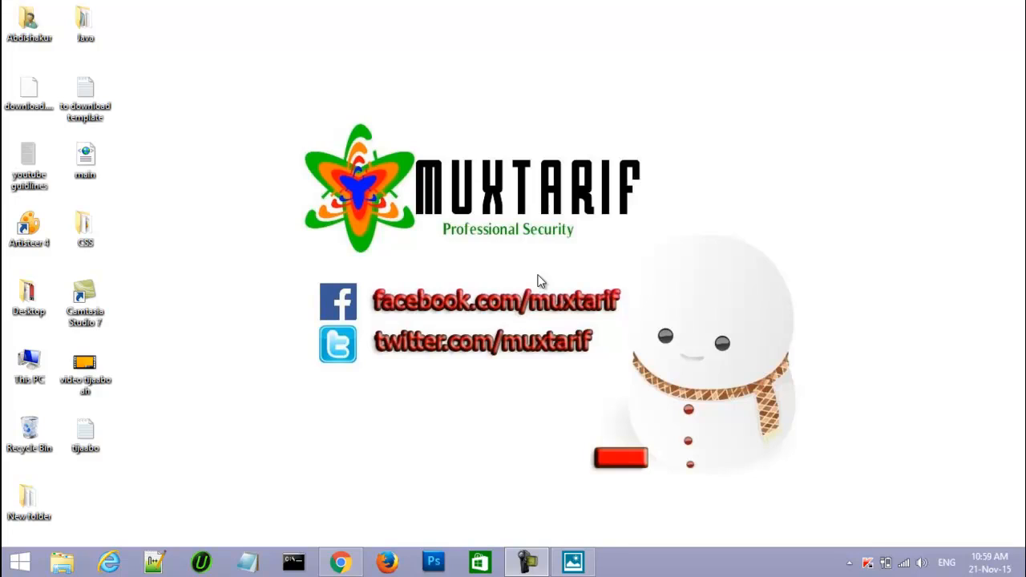
# View the published MuxtarifTest blog and examine its navigation menu and submenus
pyautogui.click(3, 7)
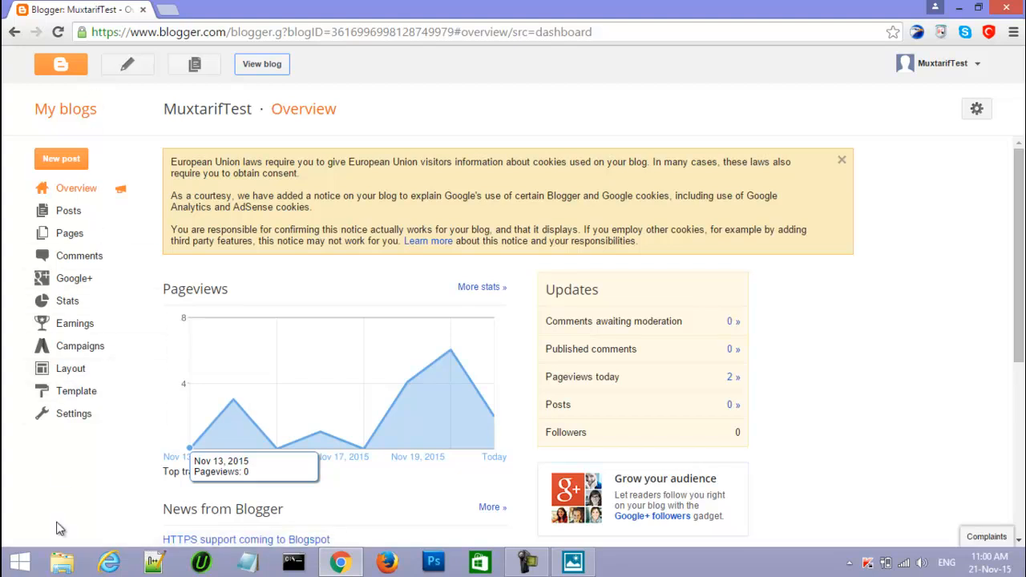
pyautogui.click(267, 66)
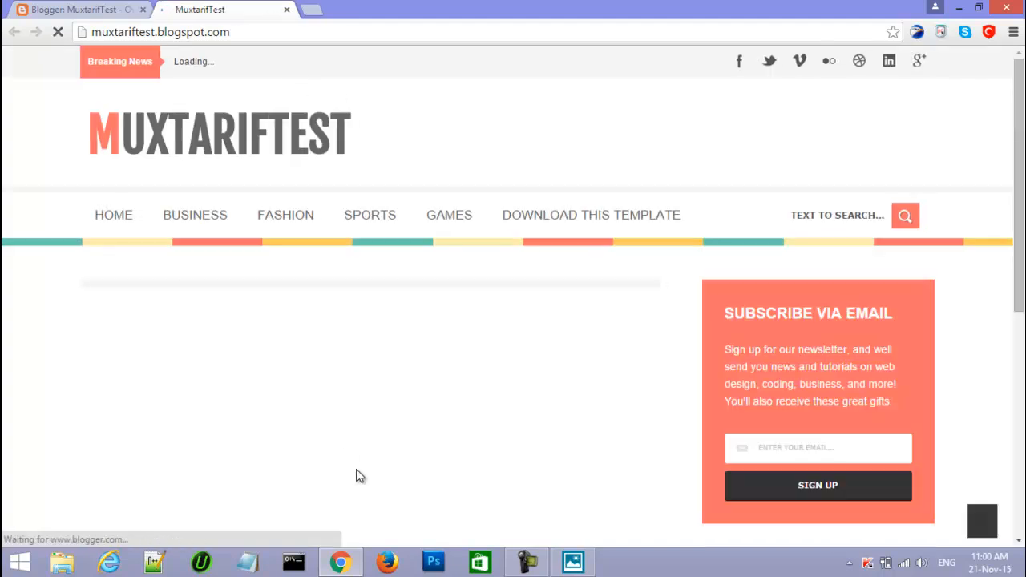
pyautogui.scroll(-10, 341, 449)
pyautogui.scroll(5, 336, 419)
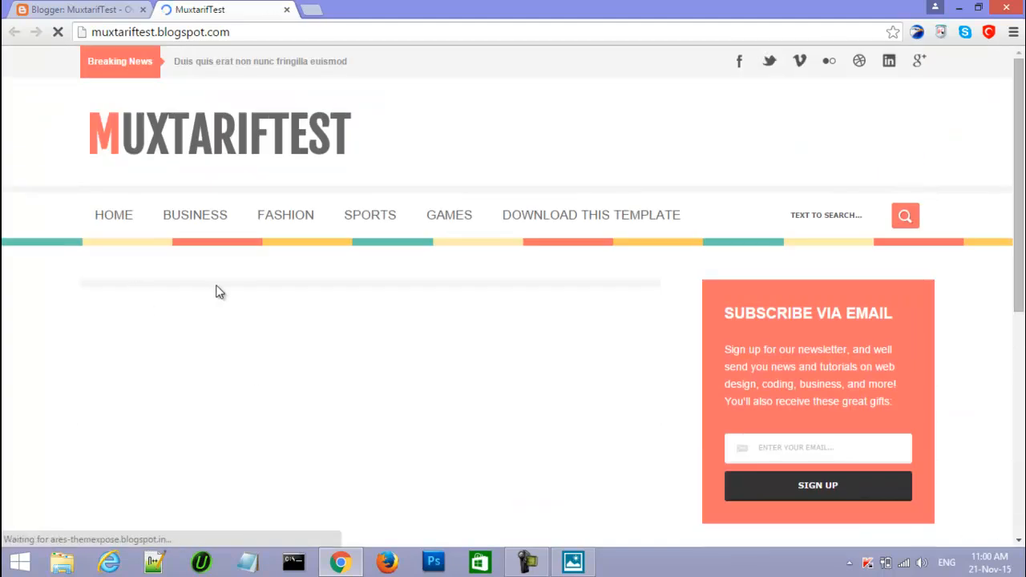
pyautogui.scroll(-3, 140, 330)
pyautogui.scroll(3, 139, 330)
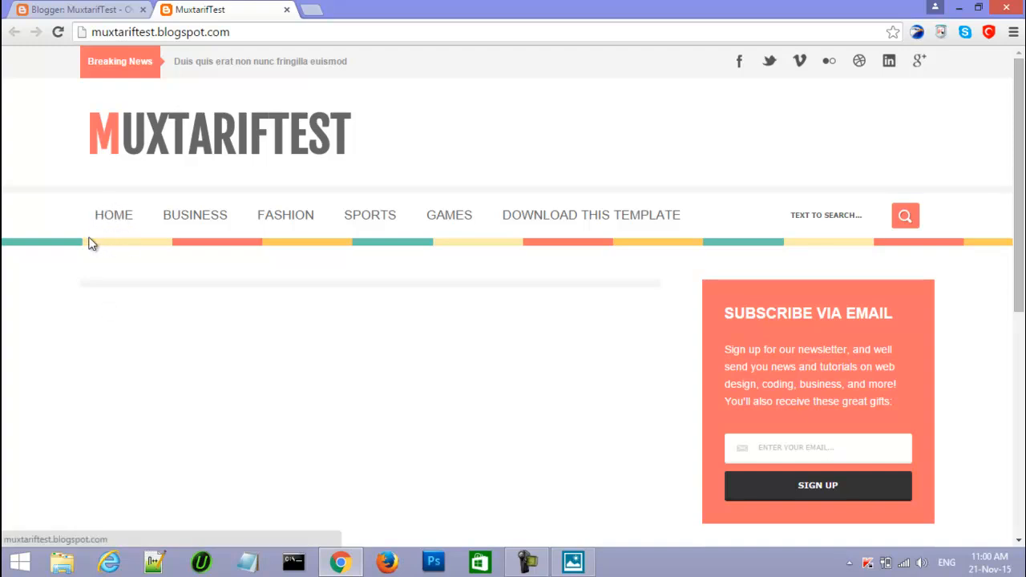
pyautogui.moveTo(204, 233)
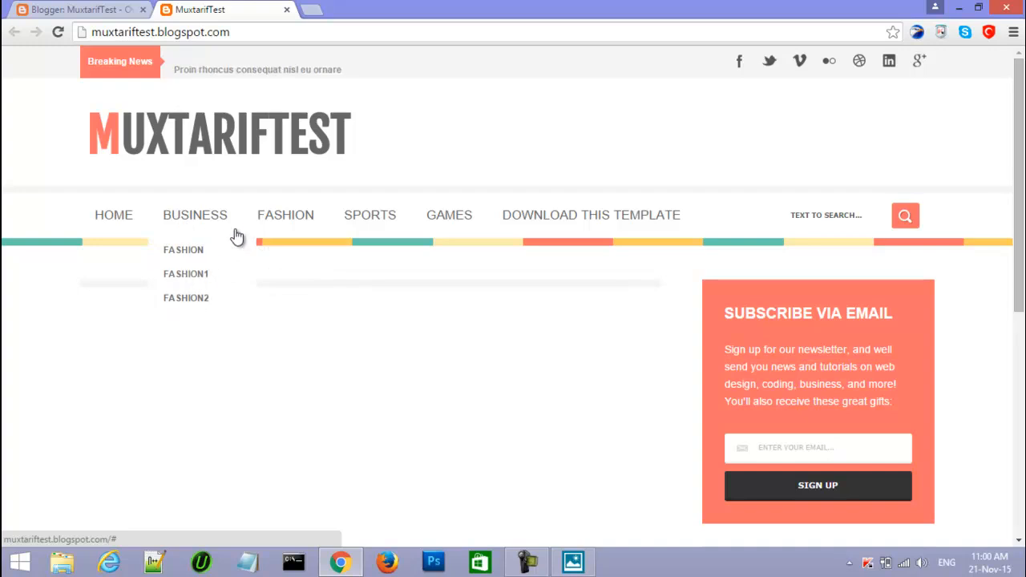
pyautogui.moveTo(291, 217)
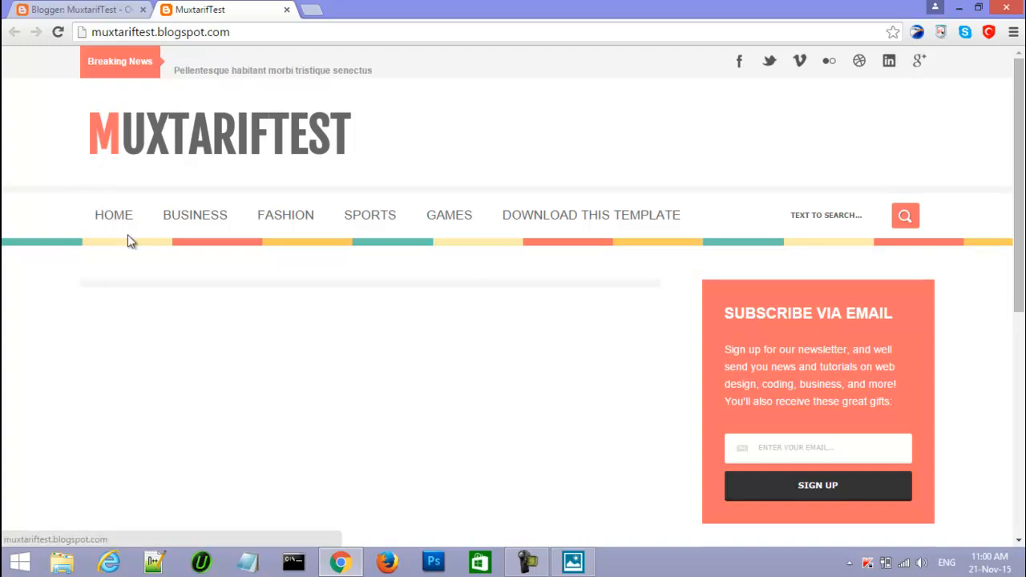
pyautogui.moveTo(149, 233)
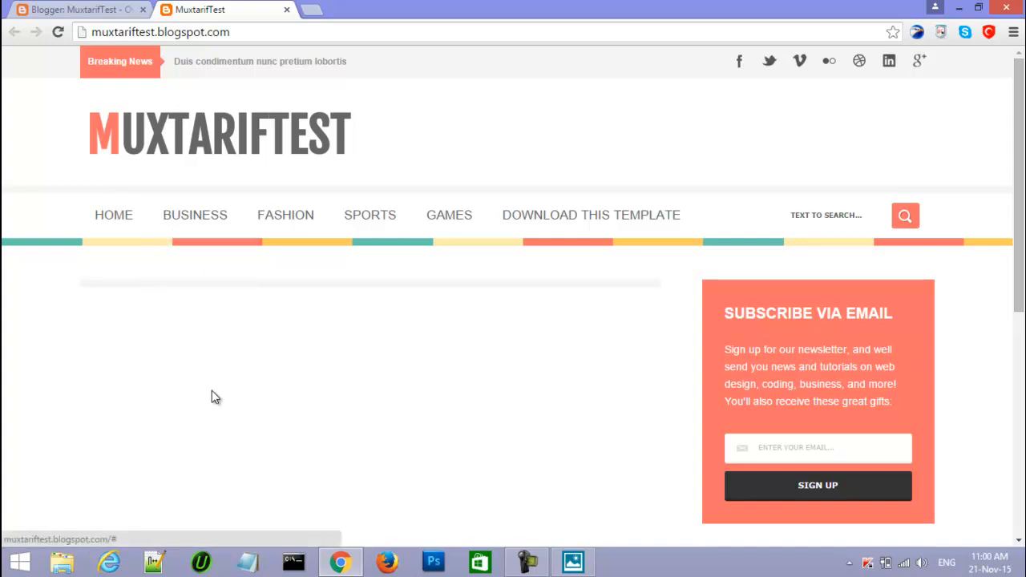
pyautogui.moveTo(199, 215)
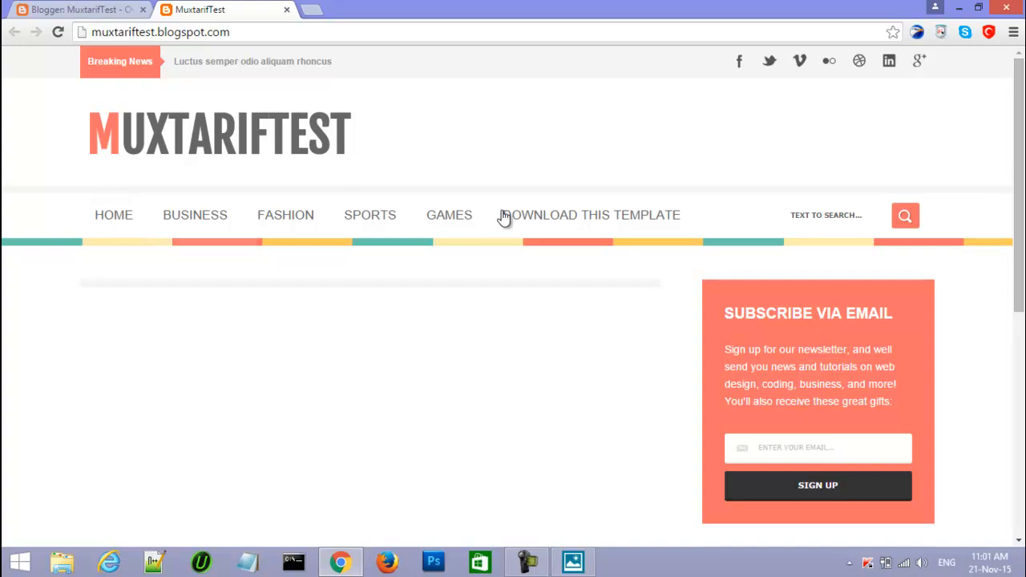
pyautogui.click(49, 10)
pyautogui.click(200, 10)
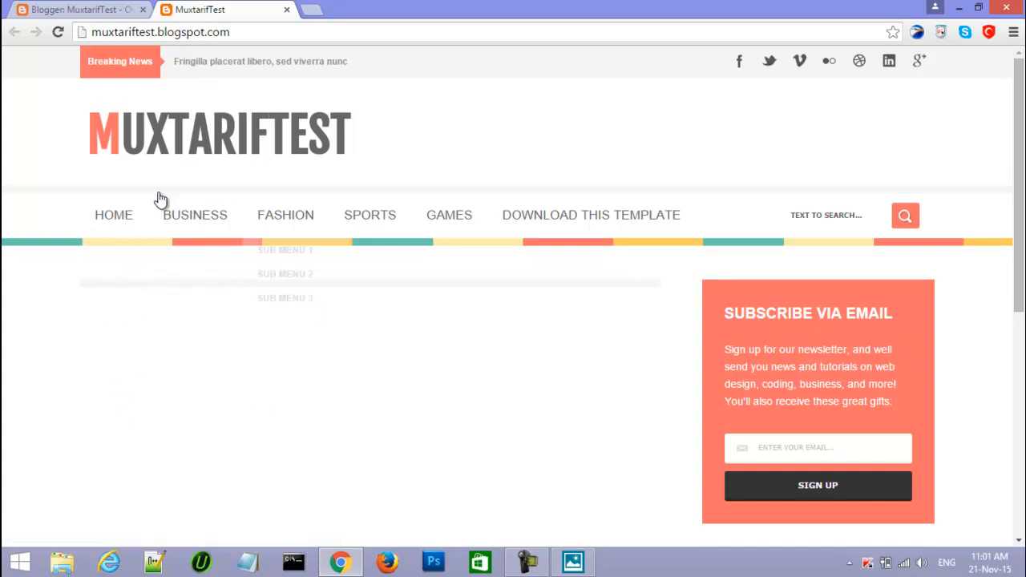
pyautogui.click(83, 10)
pyautogui.click(192, 10)
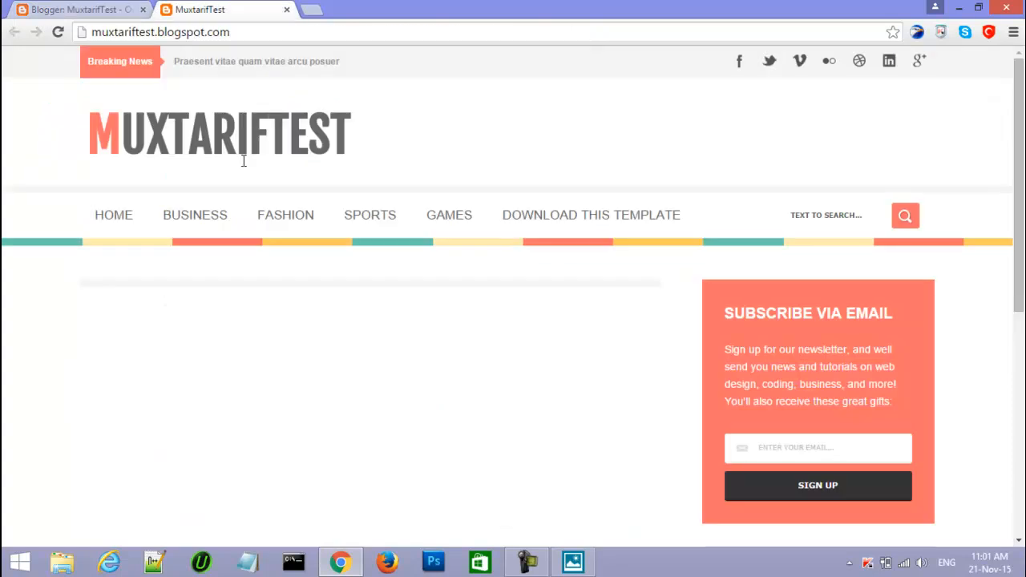
# Return to the MuxtarifTest blog dashboard and start a new post
pyautogui.click(84, 13)
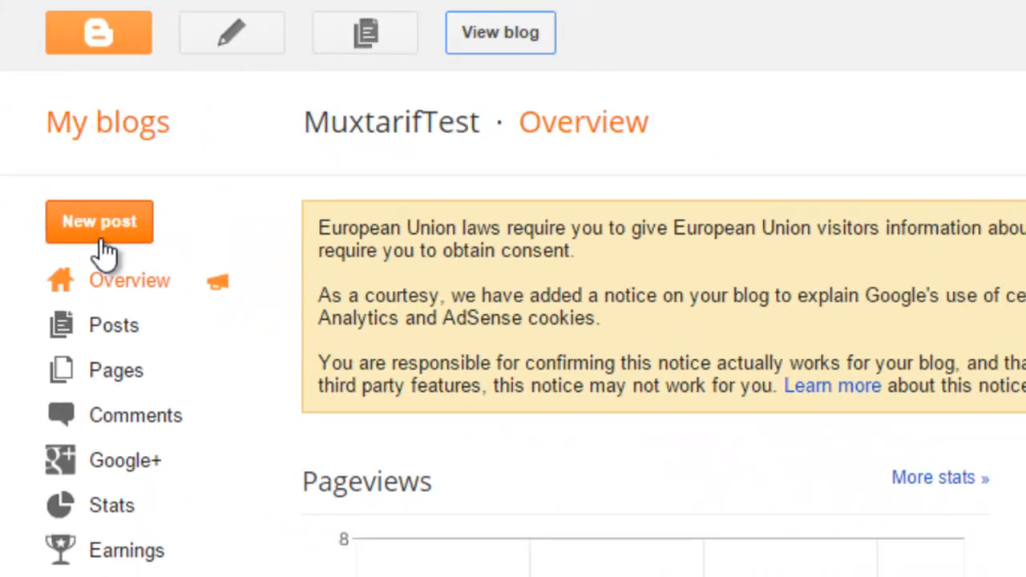
pyautogui.click(150, 290)
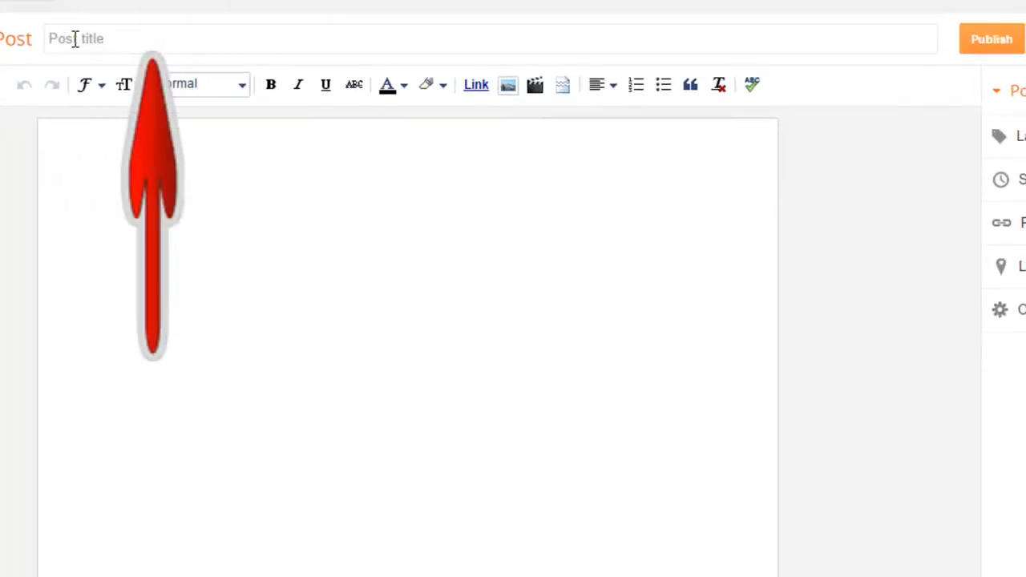
pyautogui.click(138, 41)
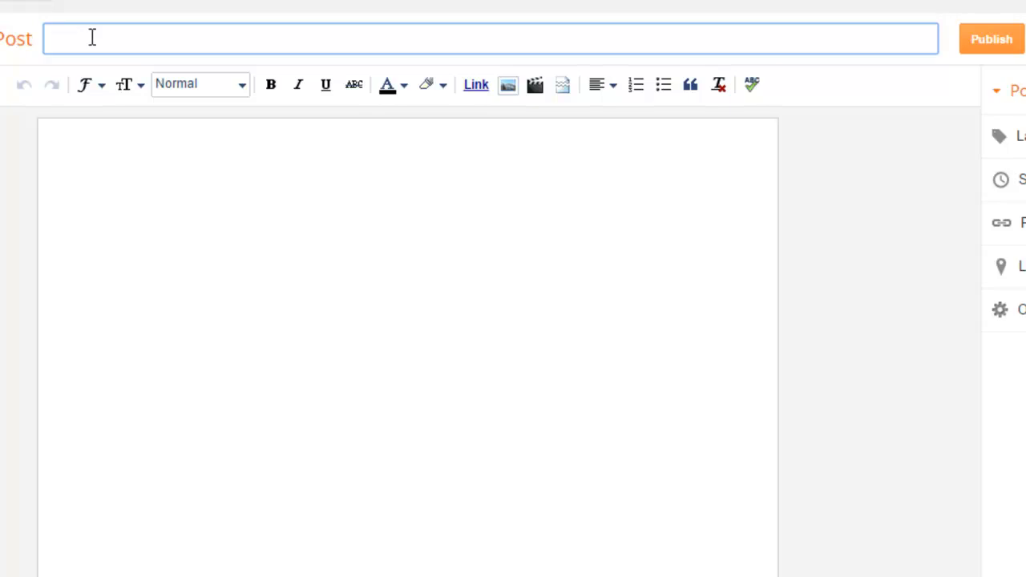
pyautogui.click(119, 178)
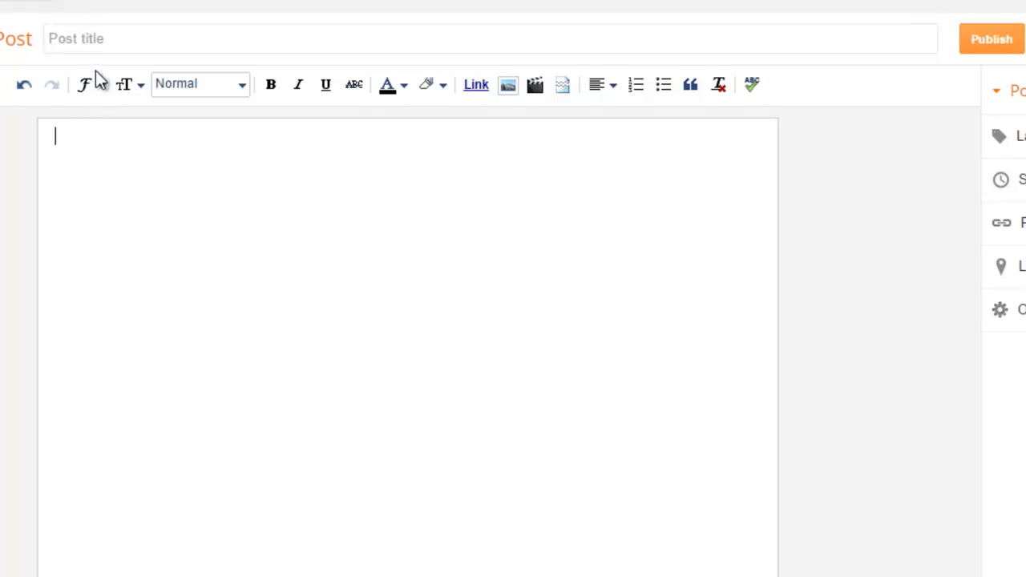
pyautogui.click(66, 40)
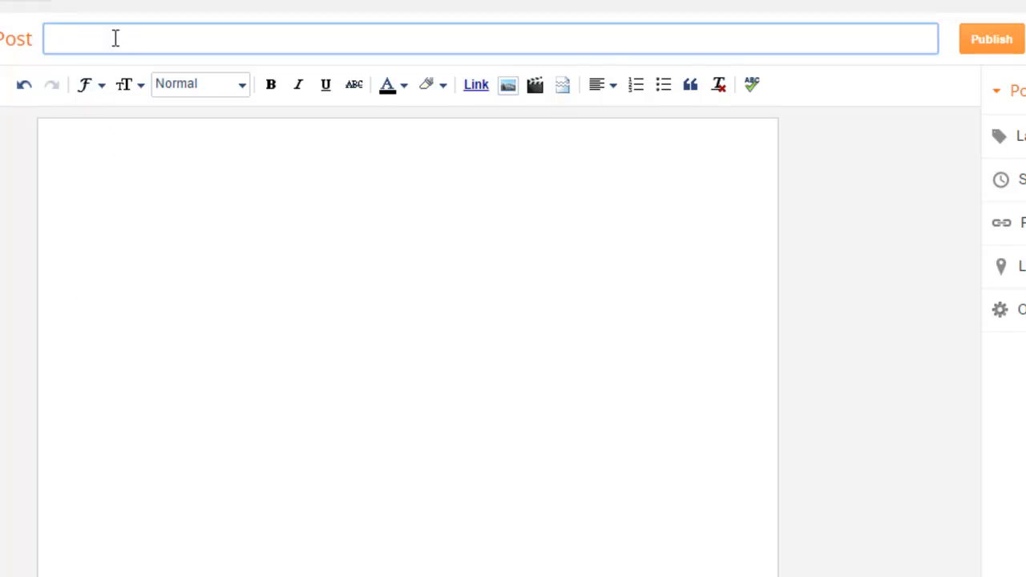
pyautogui.click(135, 123)
pyautogui.click(149, 39)
pyautogui.click(175, 162)
pyautogui.click(168, 35)
pyautogui.click(177, 232)
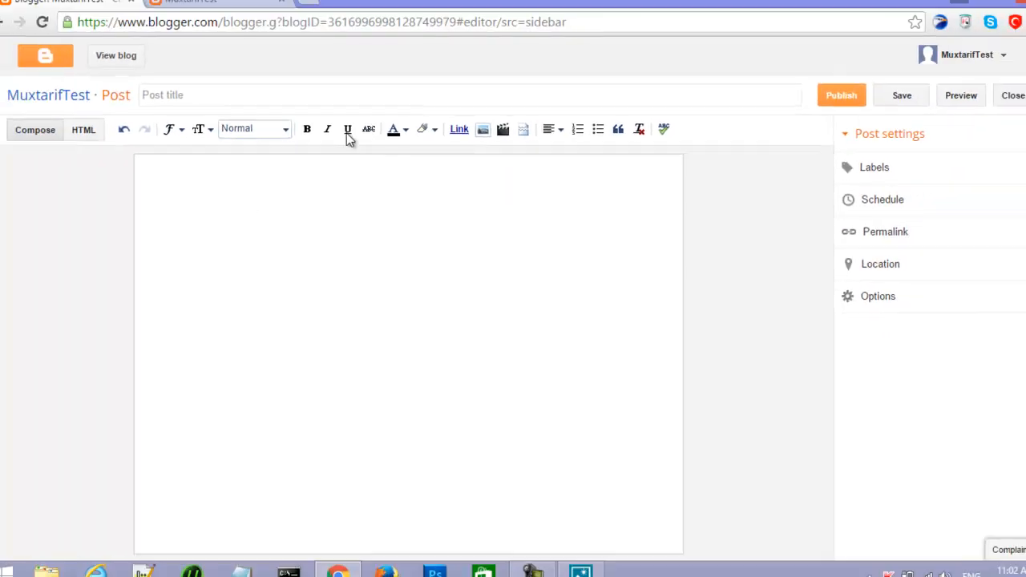
# Copy the line "Kani waa ciwaanka post tada" from the desktop text file tijaabo and paste it as the post title
pyautogui.click(237, 105)
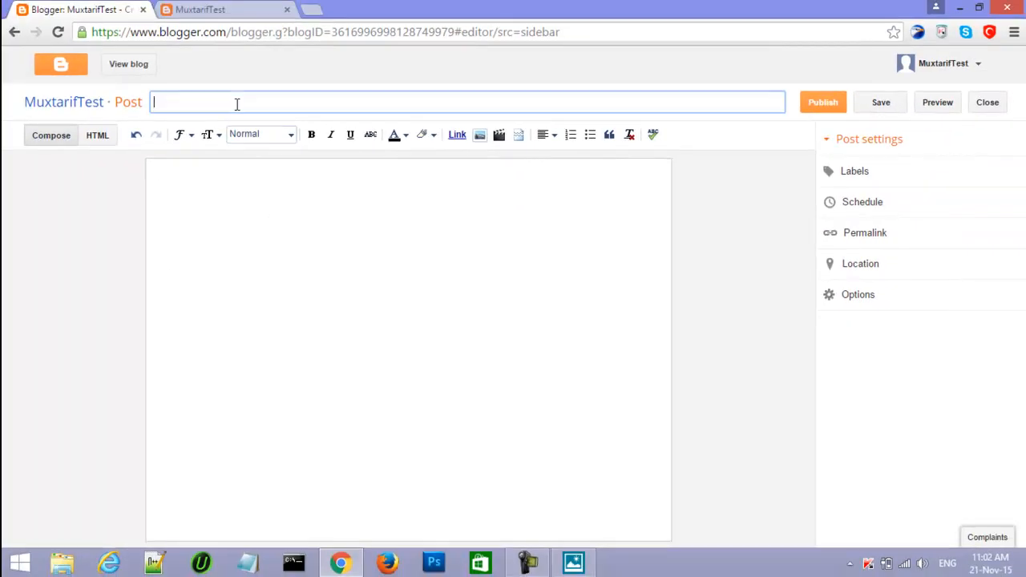
pyautogui.click(959, 8)
pyautogui.doubleClick(85, 433)
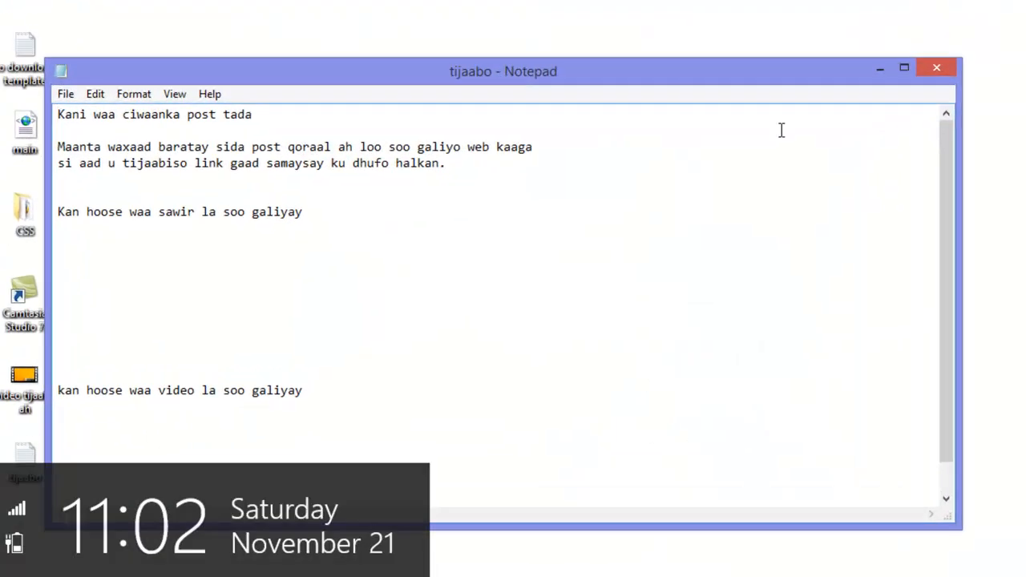
pyautogui.moveTo(283, 142); pyautogui.dragTo(178, 142)
pyautogui.moveTo(119, 77); pyautogui.dragTo(2, 83)
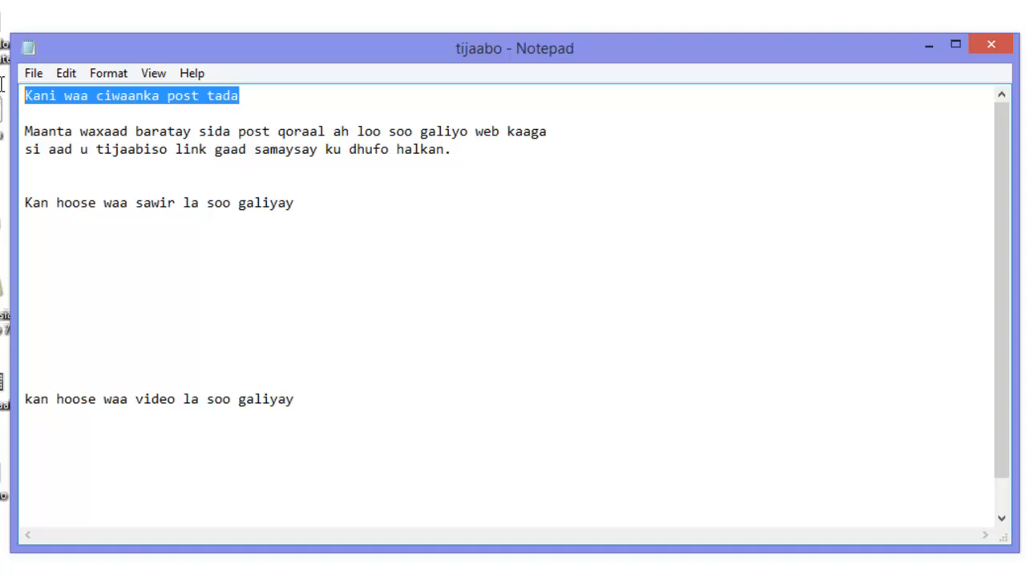
pyautogui.rightClick(68, 96)
pyautogui.click(109, 156)
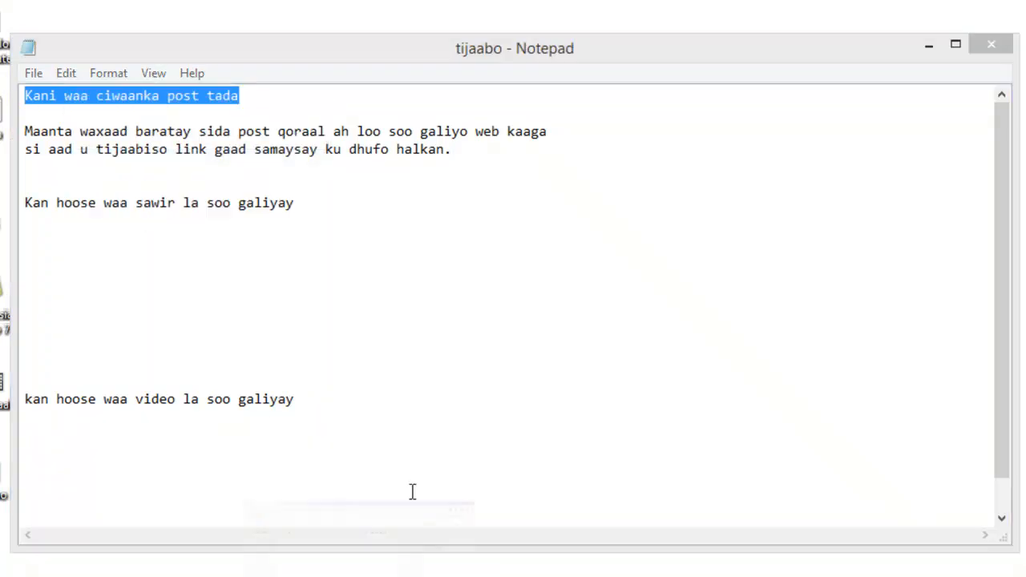
pyautogui.rightClick(170, 33)
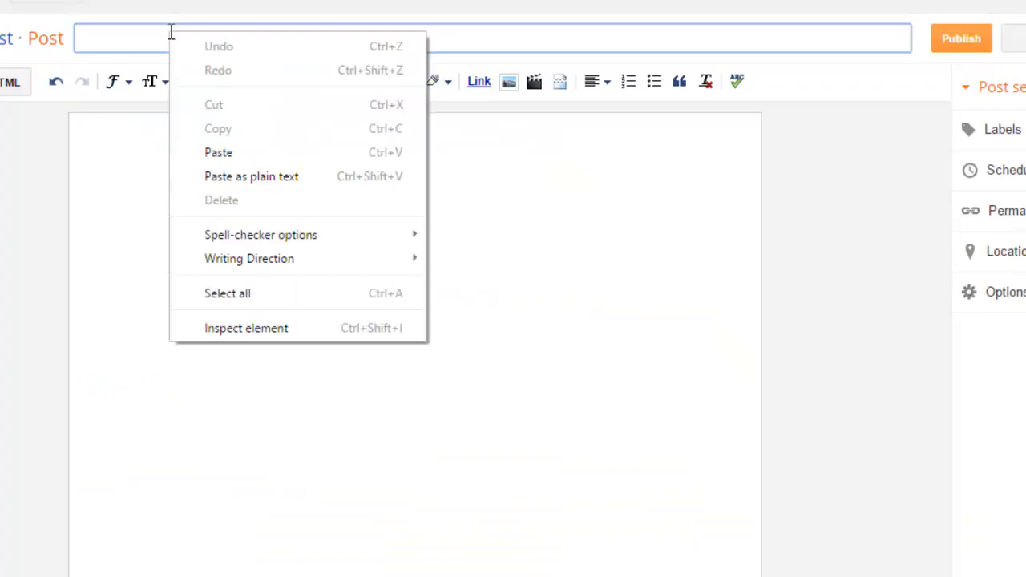
pyautogui.click(216, 151)
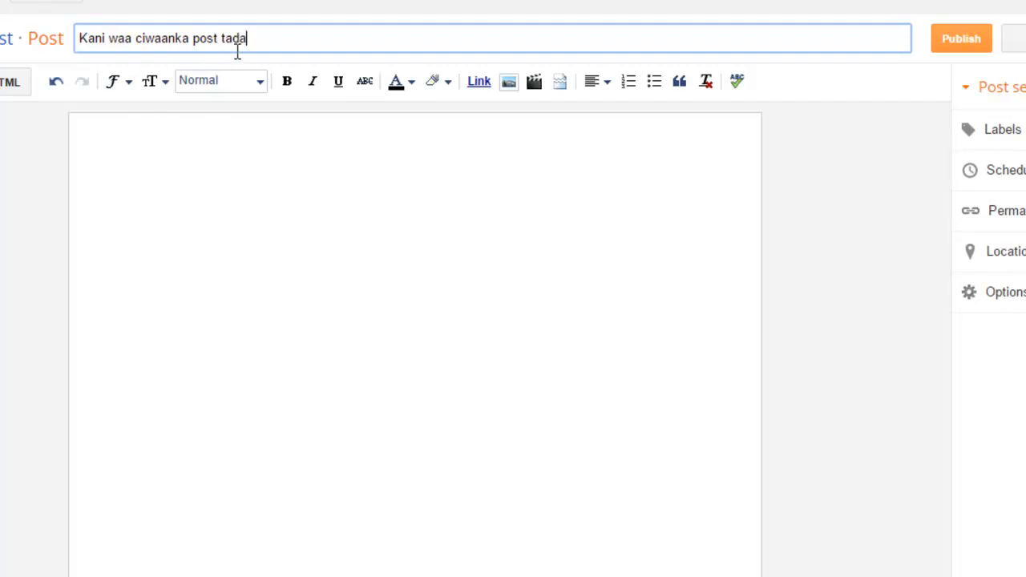
# Copy the two-line paragraph starting "Maanta waxaad baratay" from the tijaabo text file into the post body
pyautogui.click(262, 298)
pyautogui.hotkey('alt', 'Tab')
pyautogui.click(213, 158)
pyautogui.moveTo(495, 164); pyautogui.dragTo(16, 136)
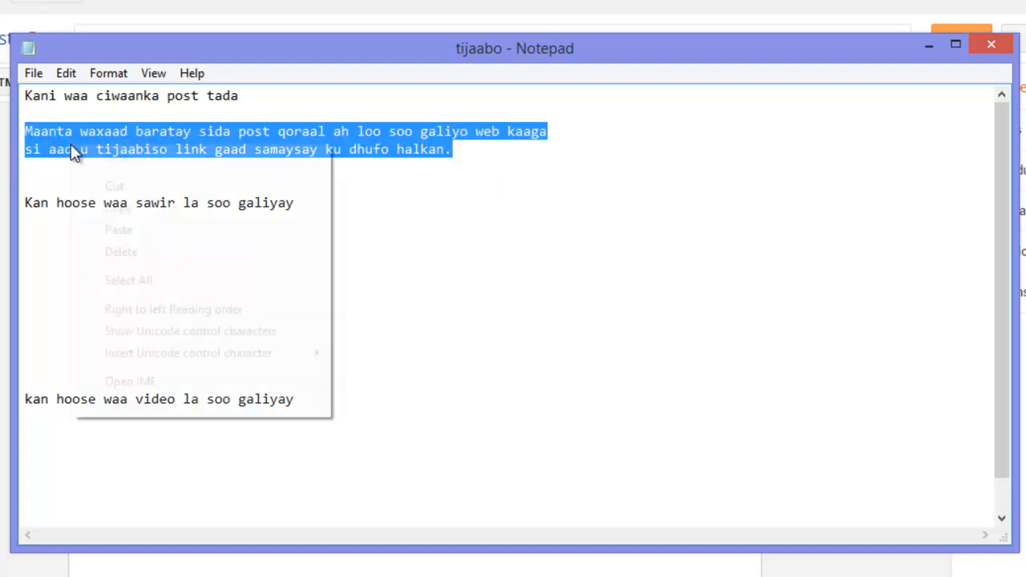
pyautogui.rightClick(74, 145)
pyautogui.click(110, 211)
pyautogui.hotkey('alt', 'Tab')
pyautogui.rightClick(165, 169)
pyautogui.click(219, 288)
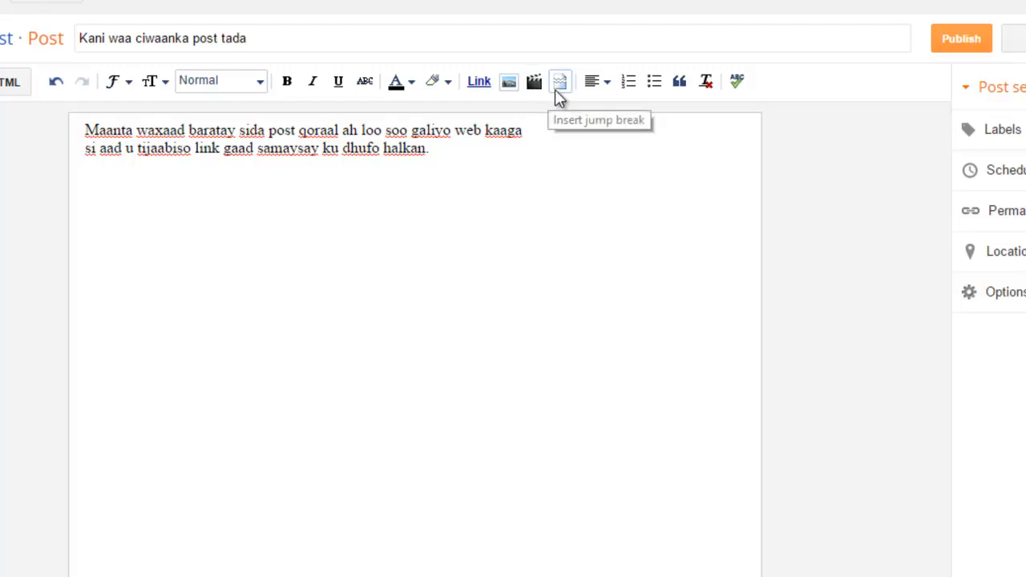
# Upload the logo image object863293378 from the images folder inside the Desktop folder for the post
pyautogui.click(508, 83)
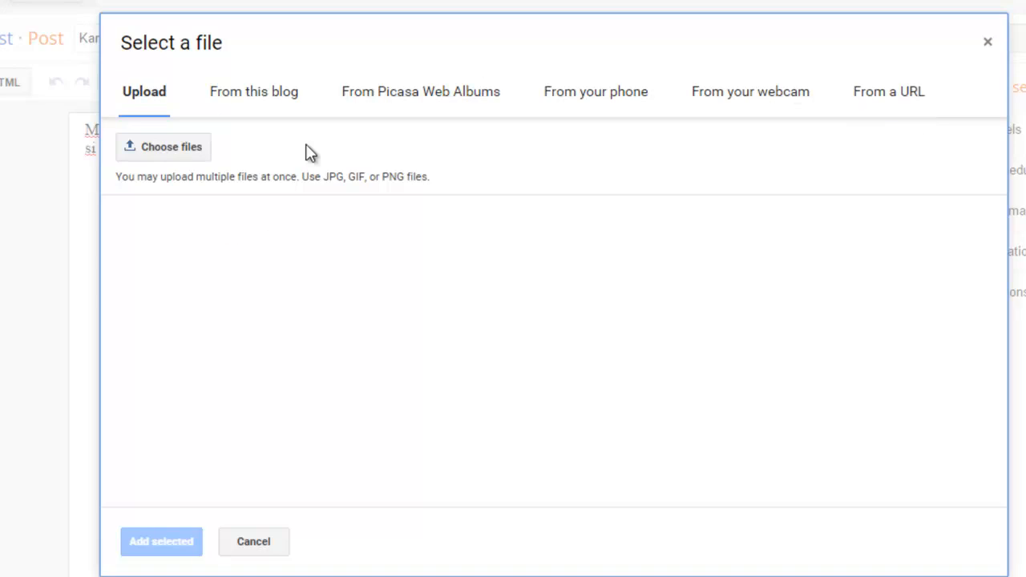
pyautogui.click(185, 154)
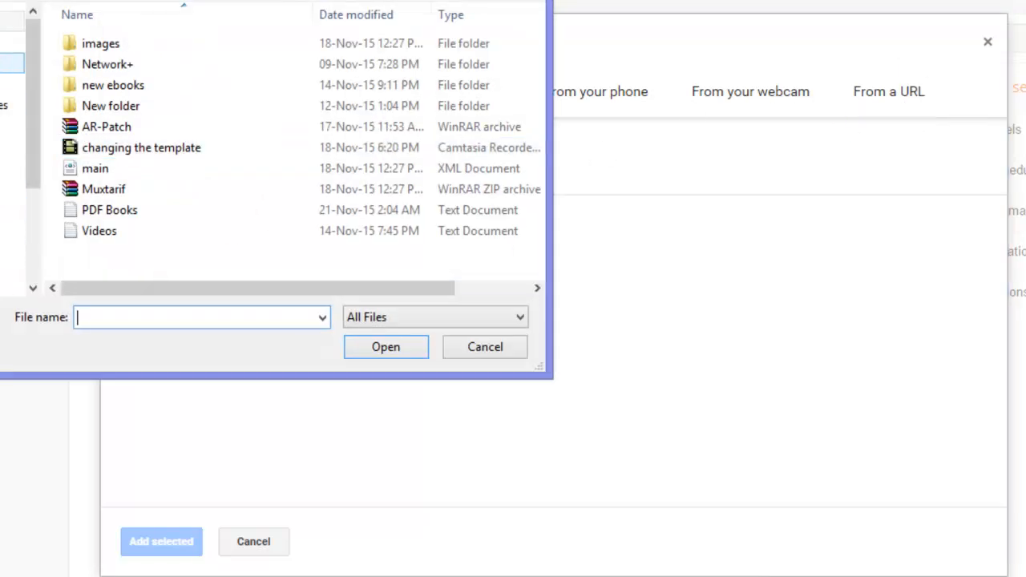
pyautogui.click(12, 42)
pyautogui.moveTo(535, 36); pyautogui.dragTo(554, 74)
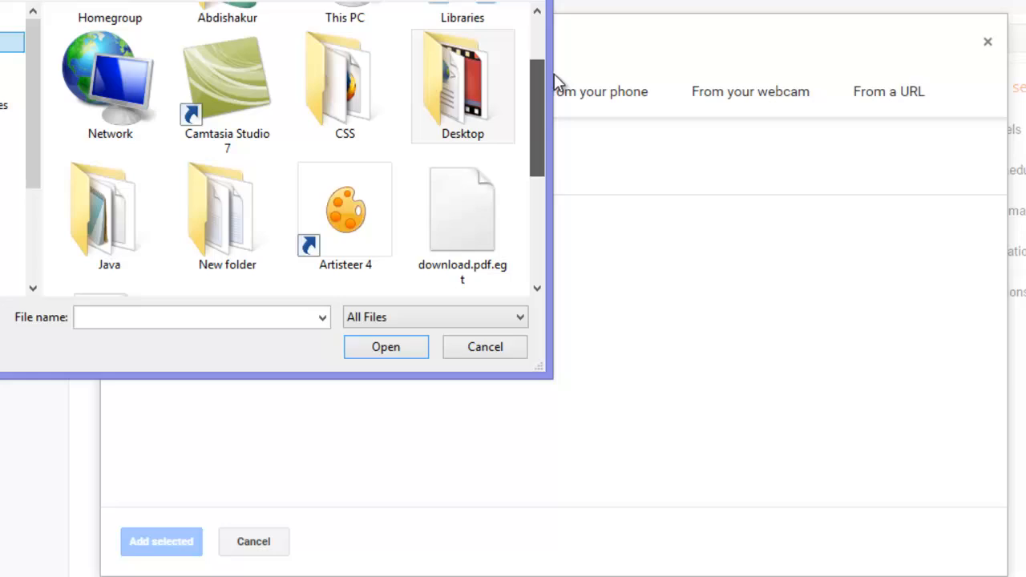
pyautogui.doubleClick(503, 90)
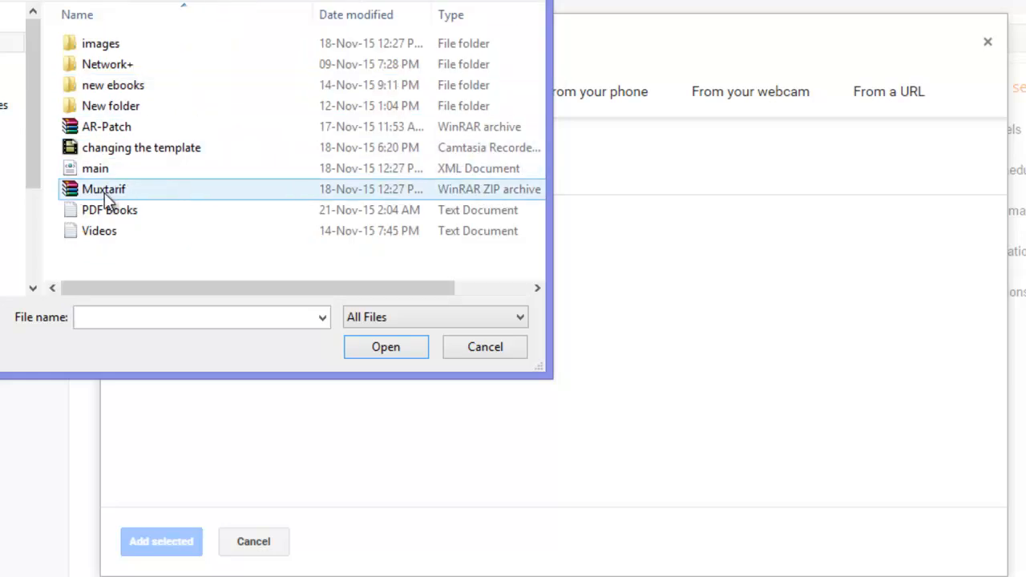
pyautogui.doubleClick(115, 44)
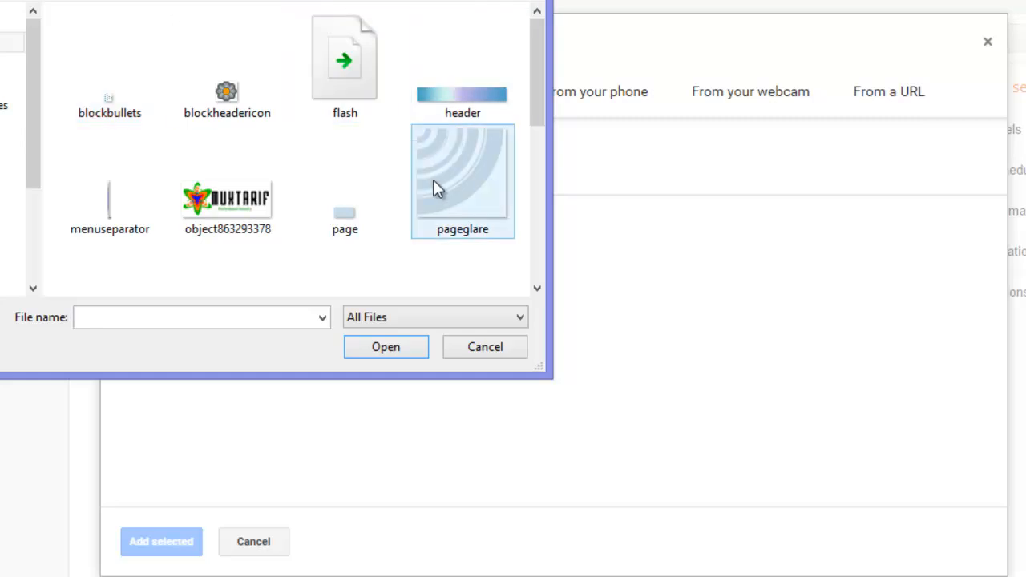
pyautogui.moveTo(532, 90)
pyautogui.mouseDown()
pyautogui.moveTo(523, 104)
pyautogui.moveTo(538, 142)
pyautogui.moveTo(524, 218)
pyautogui.moveTo(524, 89)
pyautogui.mouseUp()
pyautogui.click(267, 145)
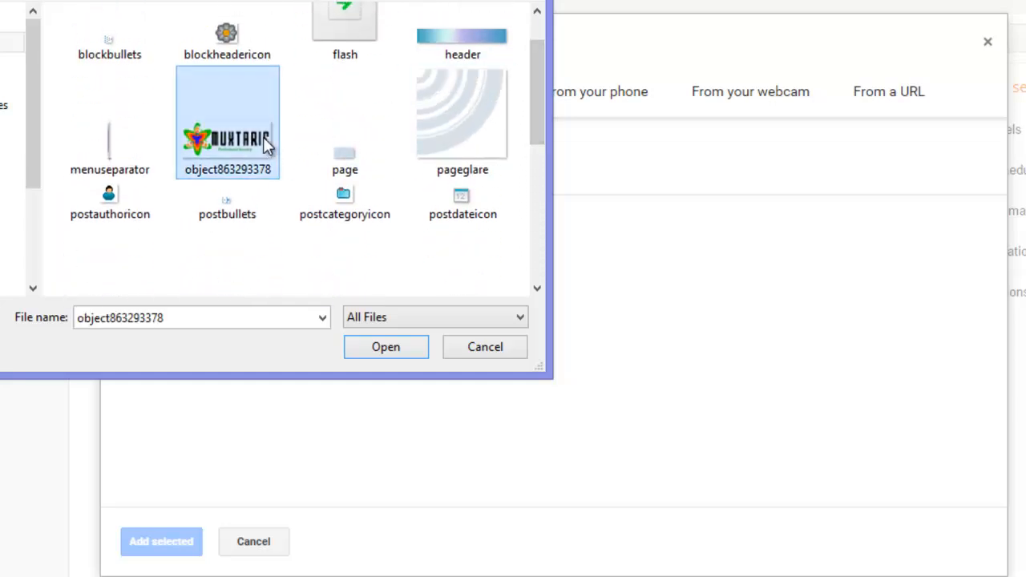
pyautogui.click(385, 347)
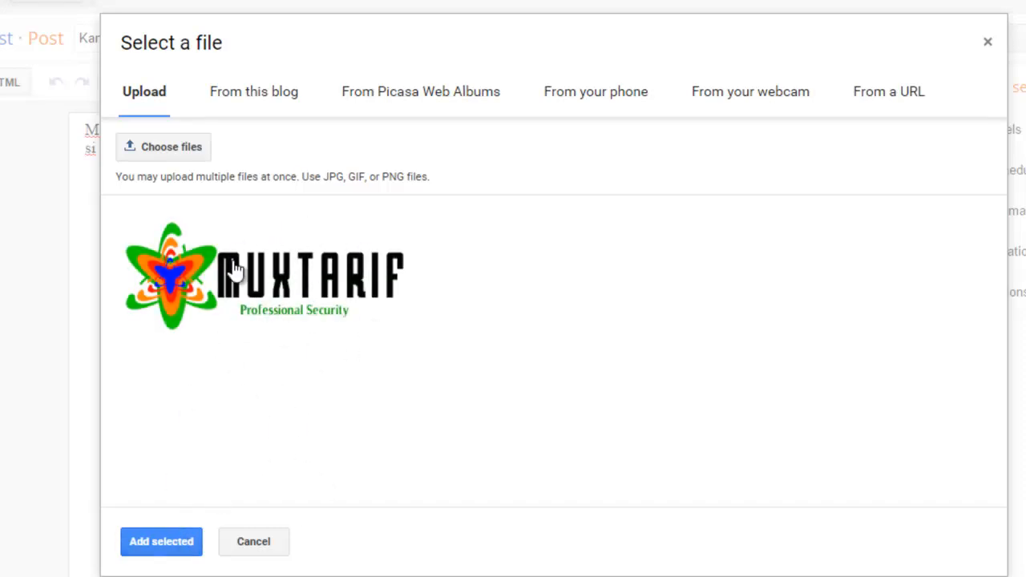
# Insert the uploaded Muxtarif logo into the post body
pyautogui.click(241, 285)
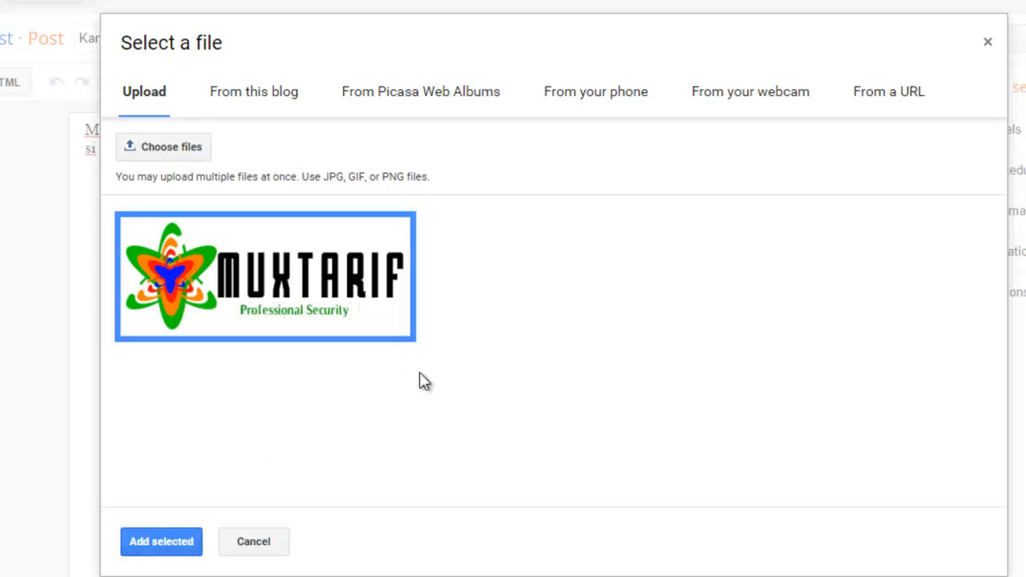
pyautogui.doubleClick(305, 319)
pyautogui.click(304, 319)
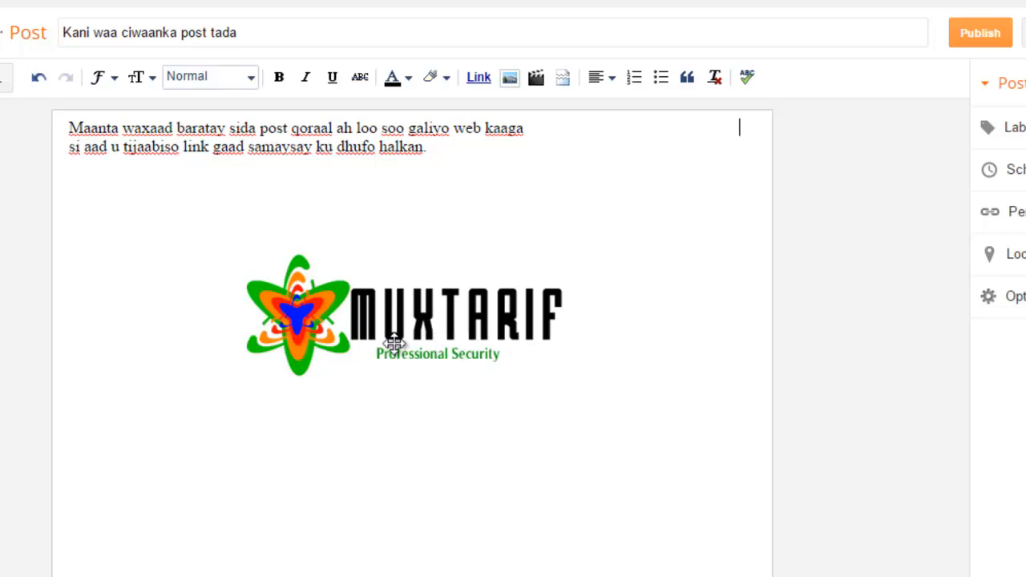
# Set the inserted Muxtarif logo to its original size
pyautogui.moveTo(415, 339); pyautogui.dragTo(422, 337)
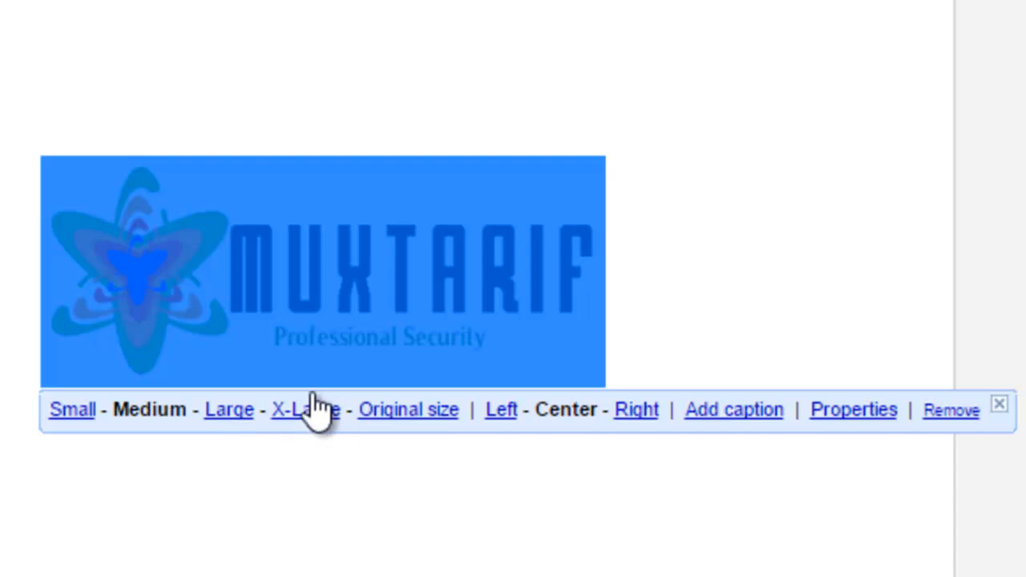
pyautogui.click(387, 415)
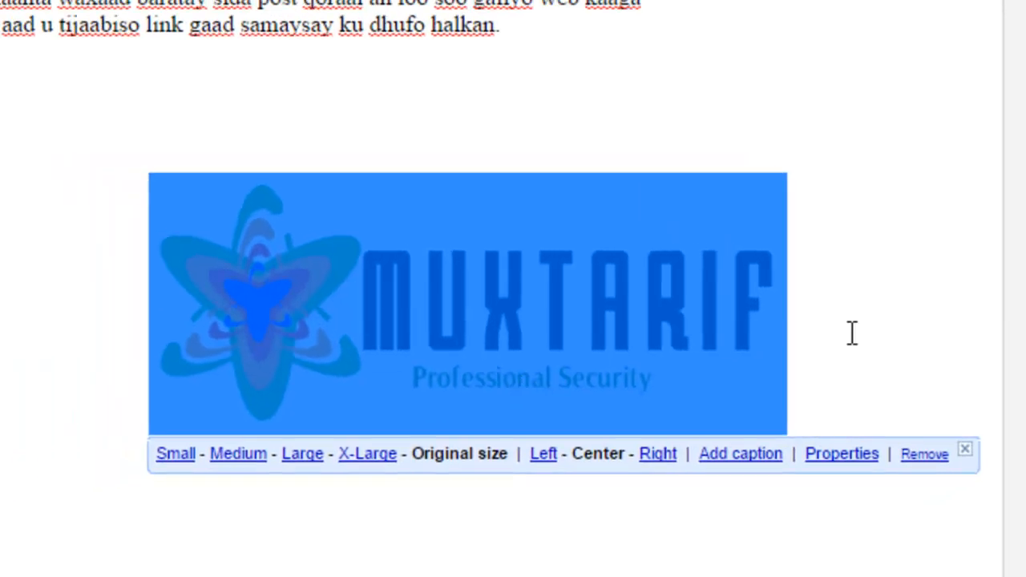
# Try the X-Large size on the Muxtarif logo and restore its original size
pyautogui.click(879, 312)
pyautogui.click(566, 414)
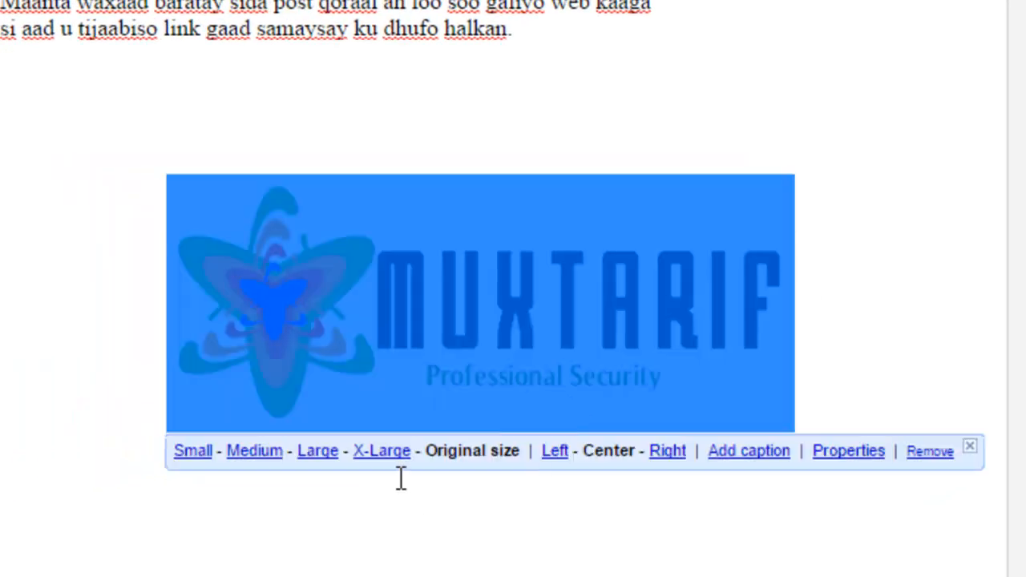
pyautogui.click(385, 451)
pyautogui.click(735, 134)
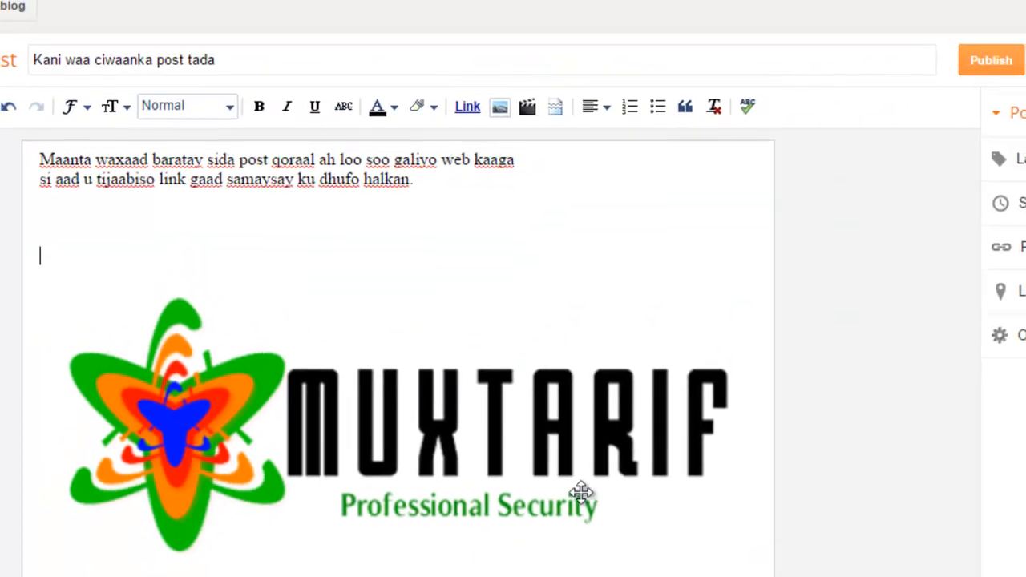
pyautogui.click(456, 460)
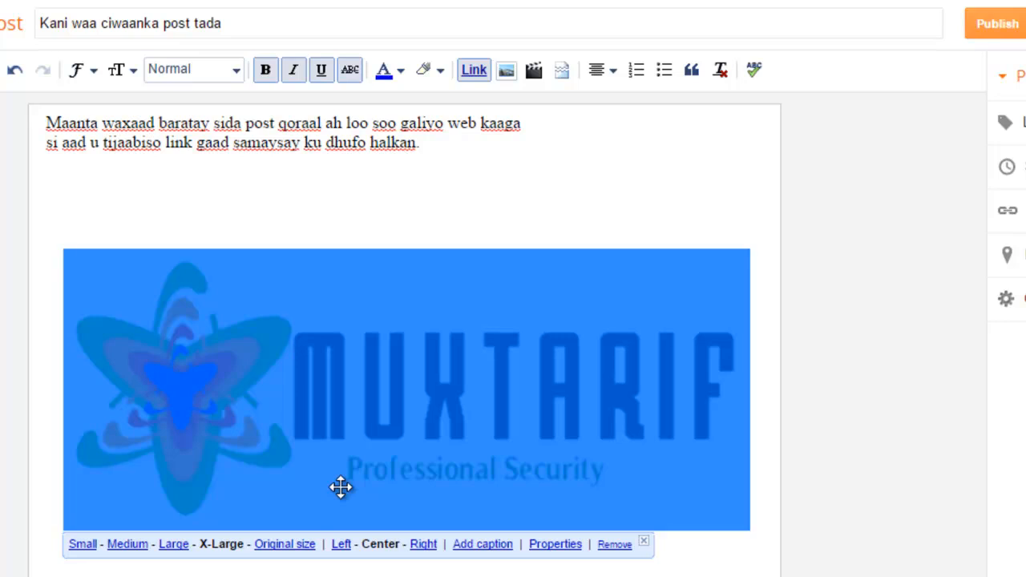
pyautogui.click(285, 544)
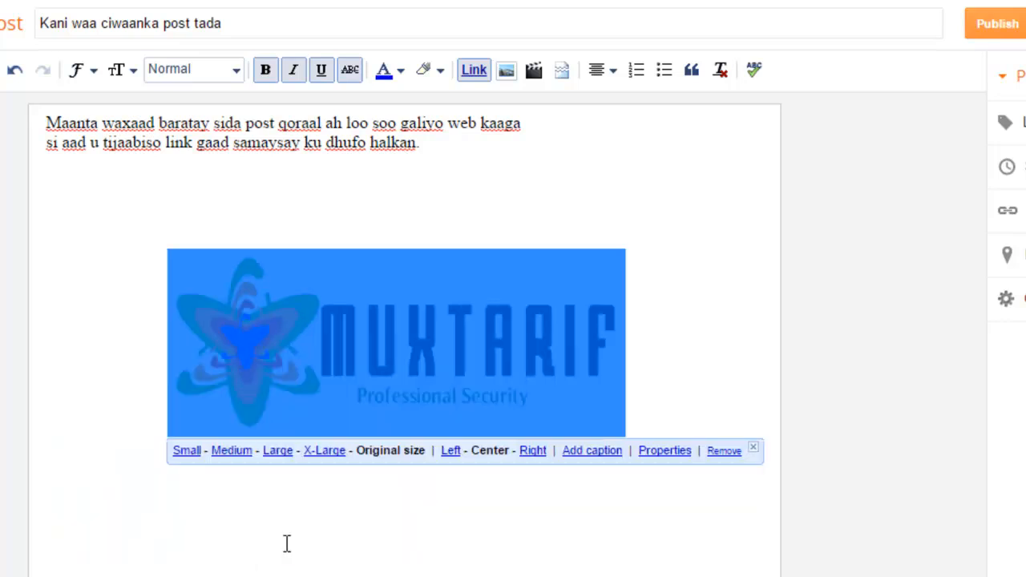
# Add two blank lines below the Muxtarif logo in the post body
pyautogui.click(726, 351)
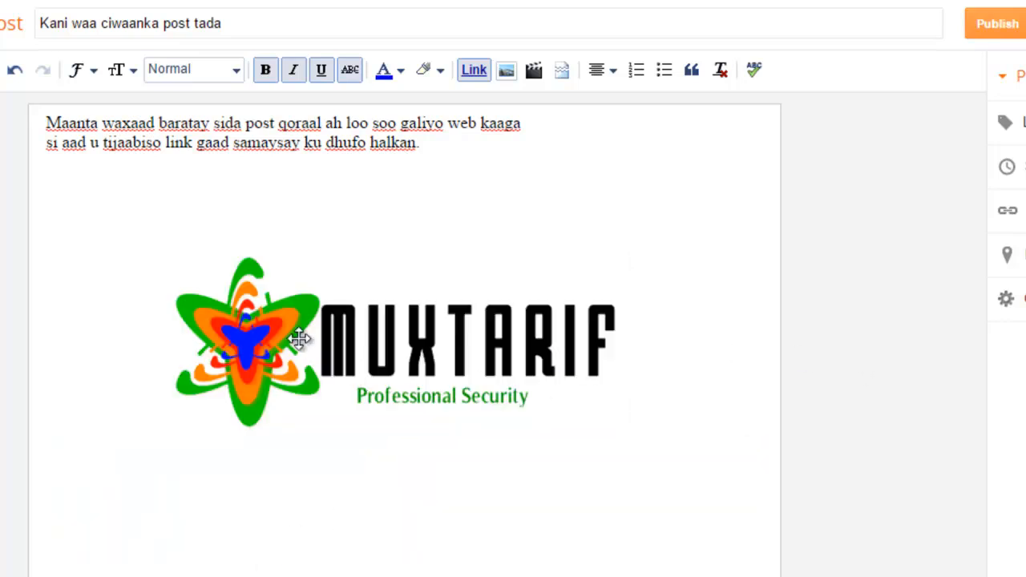
pyautogui.press('Return')
pyautogui.press('Return')
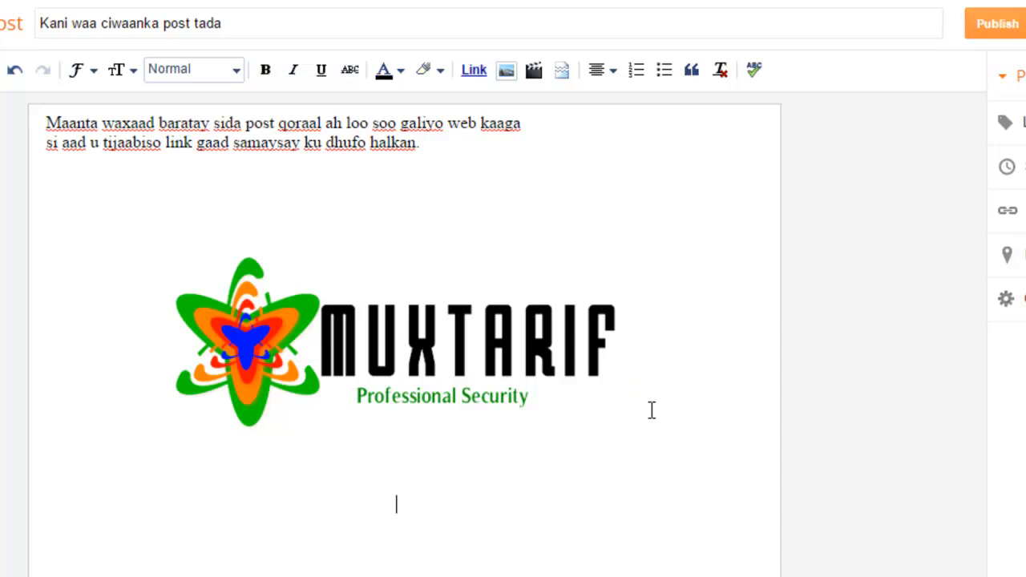
# Upload a video file from the computer and insert it below the Muxtarif logo
pyautogui.click(535, 76)
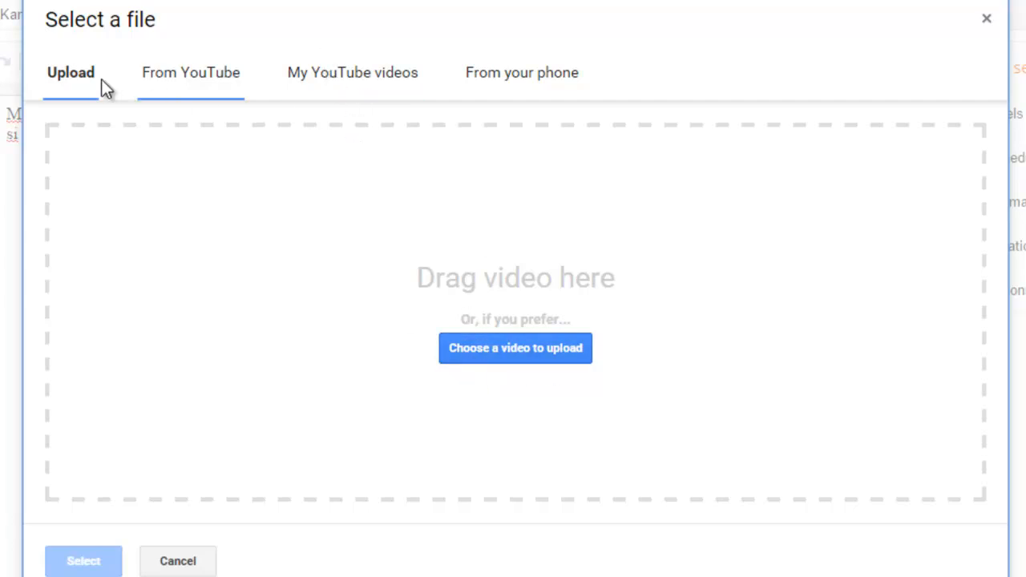
pyautogui.click(481, 347)
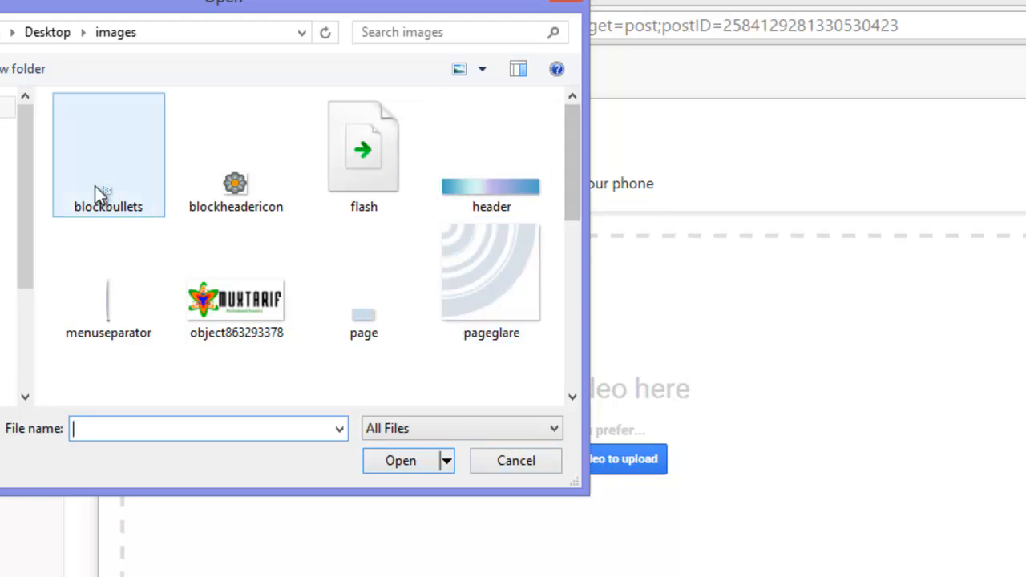
pyautogui.click(4, 130)
pyautogui.moveTo(577, 169); pyautogui.dragTo(577, 323)
pyautogui.click(529, 270)
pyautogui.click(412, 463)
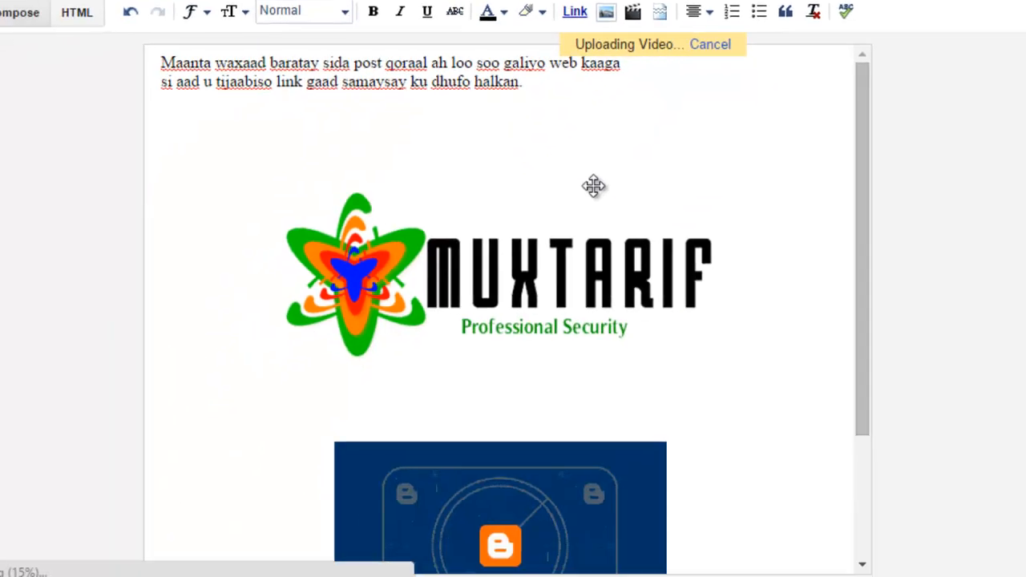
# Move the inserted video up directly beneath the Muxtarif logo
pyautogui.scroll(-2, 579, 187)
pyautogui.scroll(2, 580, 188)
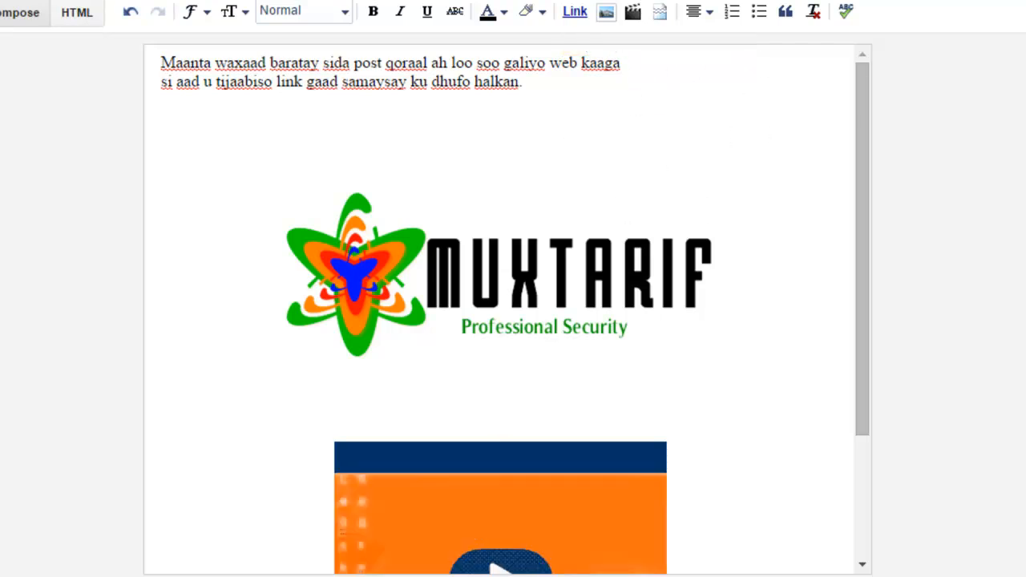
pyautogui.scroll(-2, 772, 158)
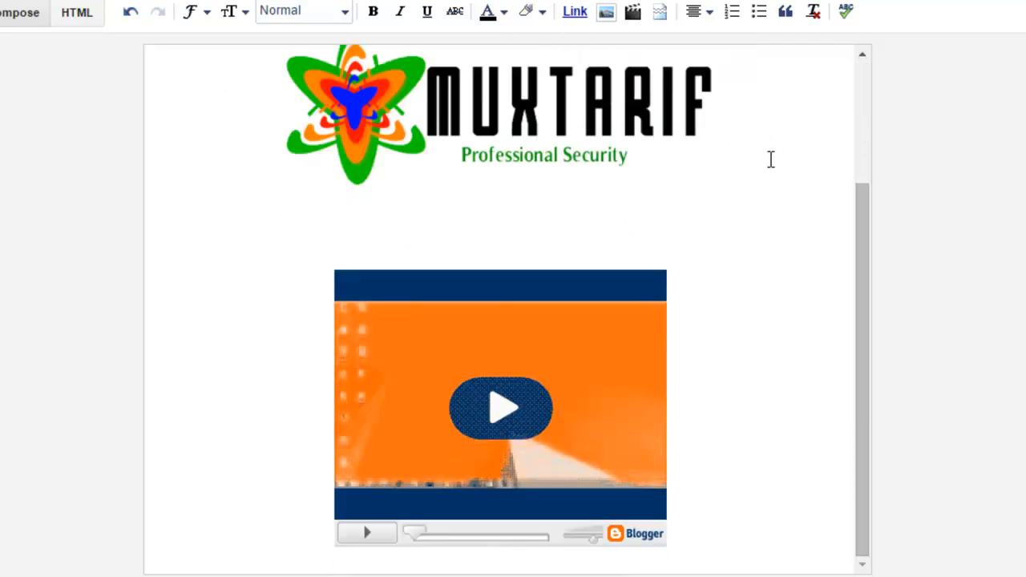
pyautogui.moveTo(521, 386); pyautogui.dragTo(662, 419)
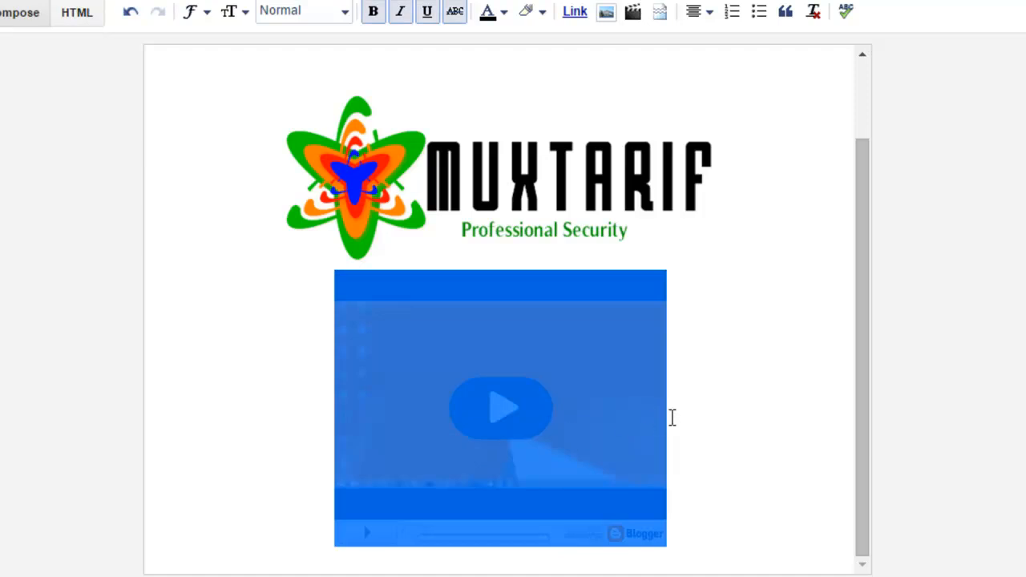
pyautogui.click(685, 417)
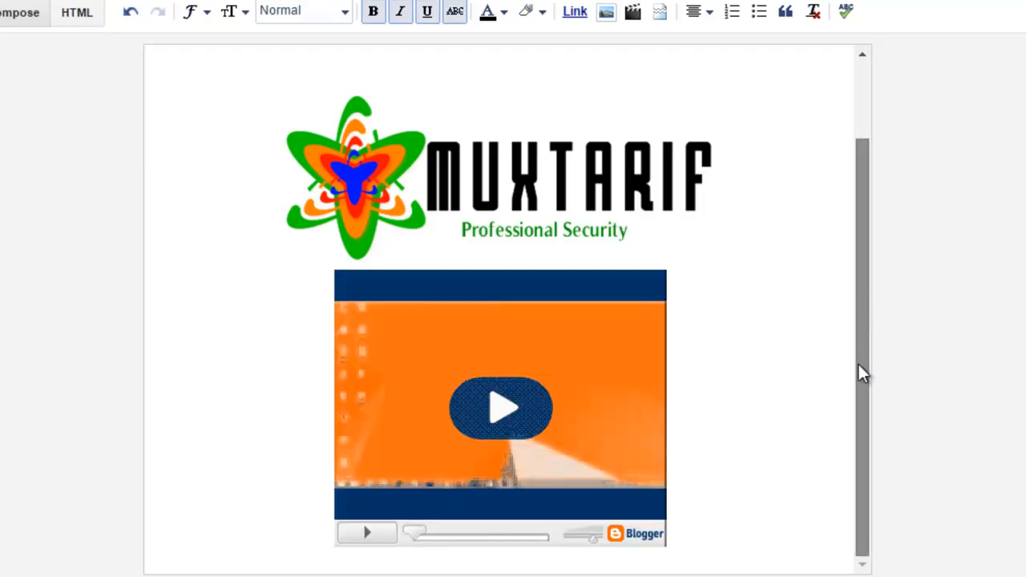
pyautogui.click(734, 264)
# Copy the line "Kan hoose waa sawir la soo galiyay" from the tijaabo text file to just above the logo in the post
pyautogui.moveTo(858, 197); pyautogui.dragTo(863, 105)
pyautogui.click(409, 171)
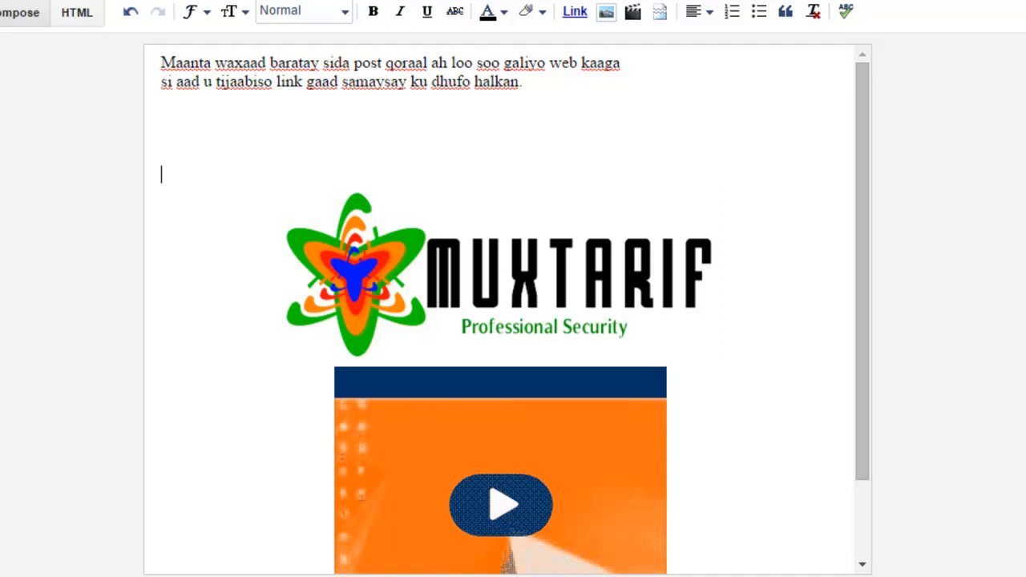
pyautogui.hotkey('alt', 'Tab')
pyautogui.click(410, 149)
pyautogui.keyDown('shift'); pyautogui.click(164, 153); pyautogui.keyUp('shift')
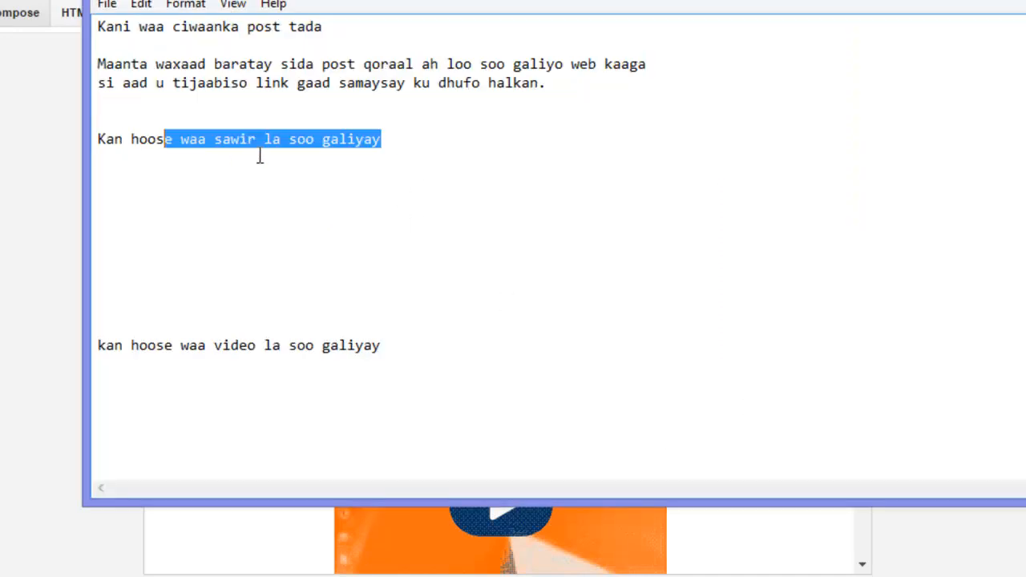
pyautogui.moveTo(412, 142); pyautogui.dragTo(157, 144)
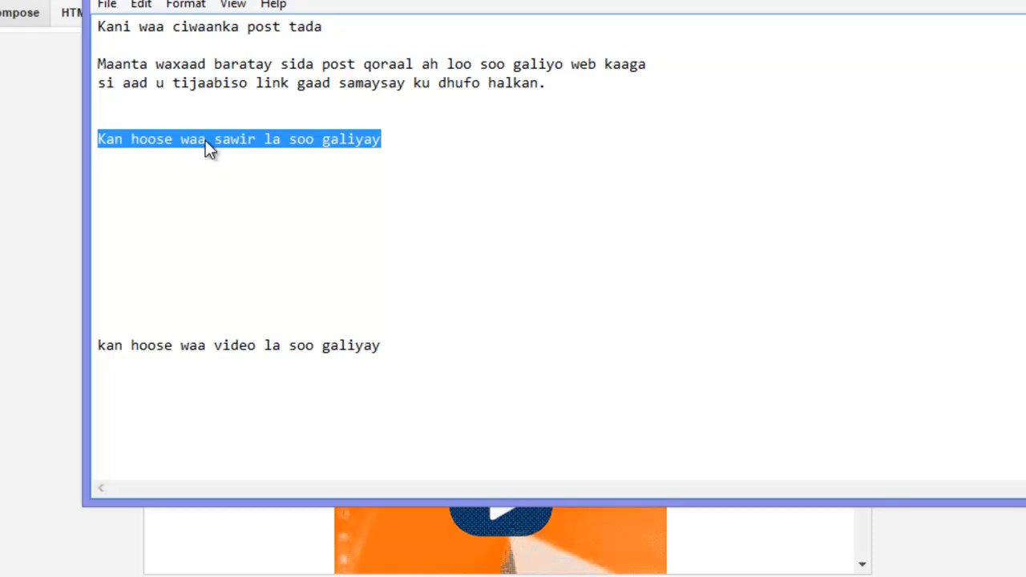
pyautogui.rightClick(206, 140)
pyautogui.click(227, 202)
pyautogui.hotkey('alt', 'Tab')
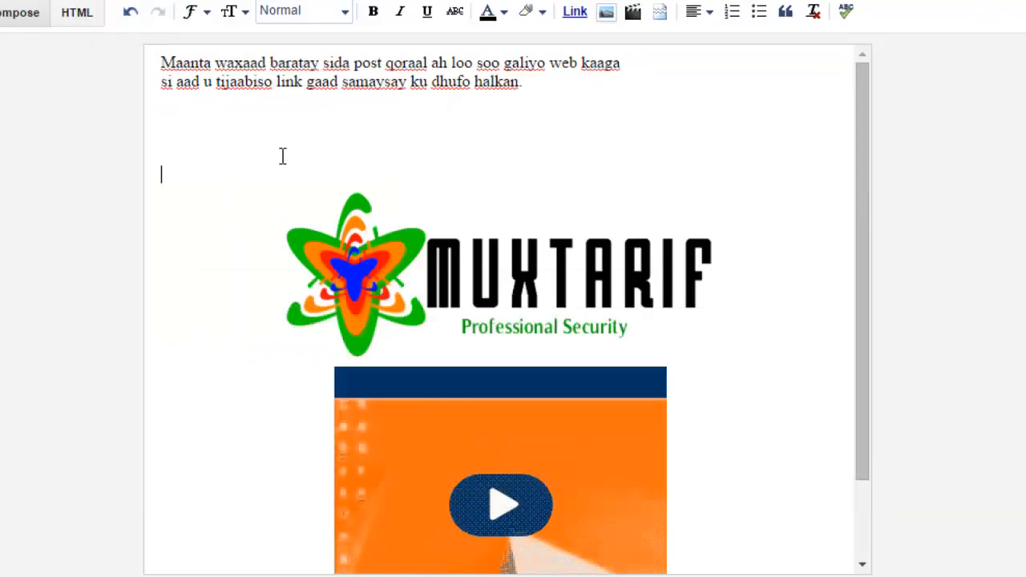
pyautogui.hotkey('ctrl', 'v')
# Add three line breaks between the Muxtarif logo and the video
pyautogui.scroll(-2, 235, 157)
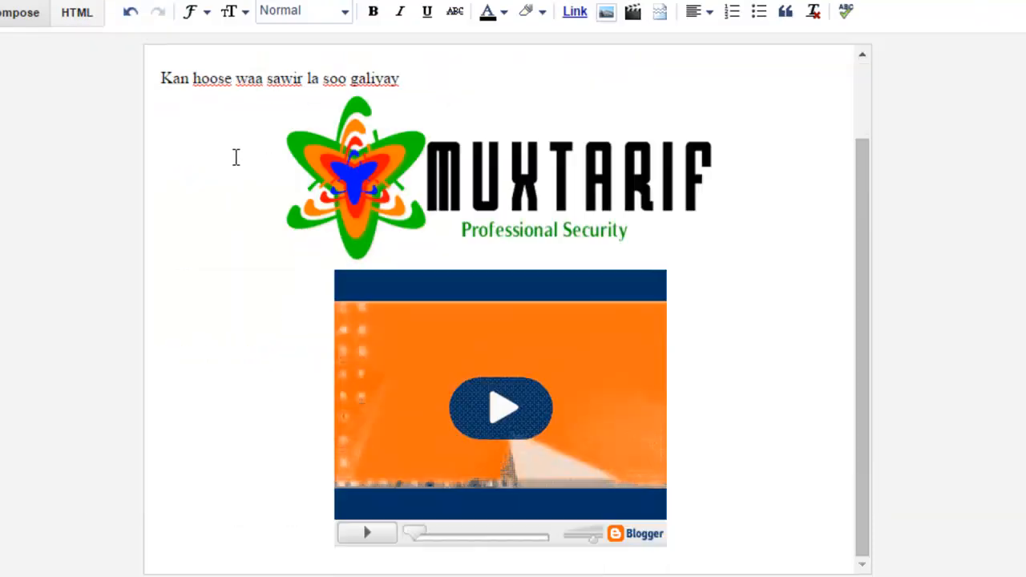
pyautogui.click(747, 247)
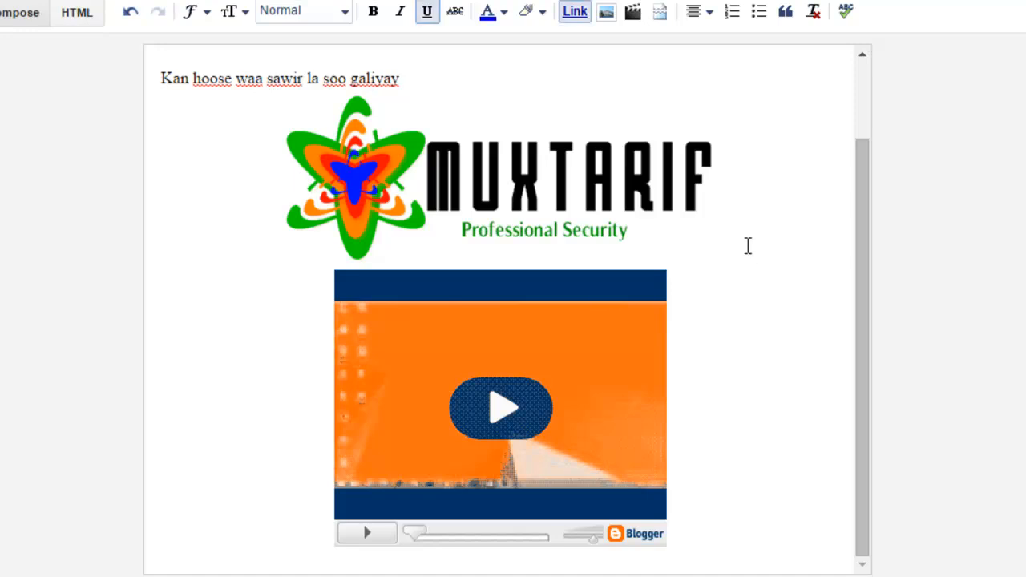
pyautogui.press('Return')
pyautogui.press('Return')
pyautogui.press('Return')
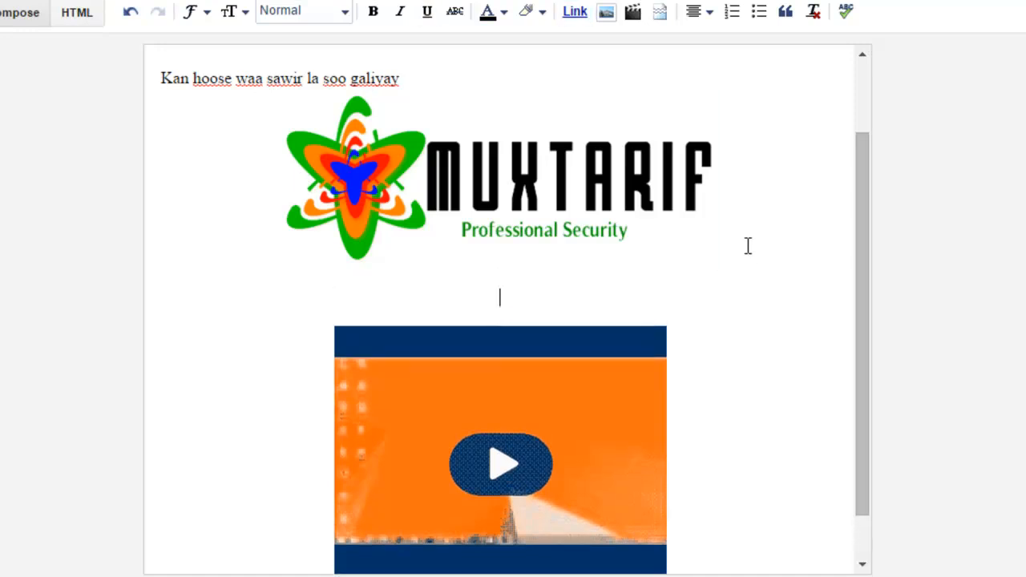
# Copy the line "kan hoose waa video la soo galiyay" from the tijaabo text file to the space above the video
pyautogui.hotkey('alt', 'Tab')
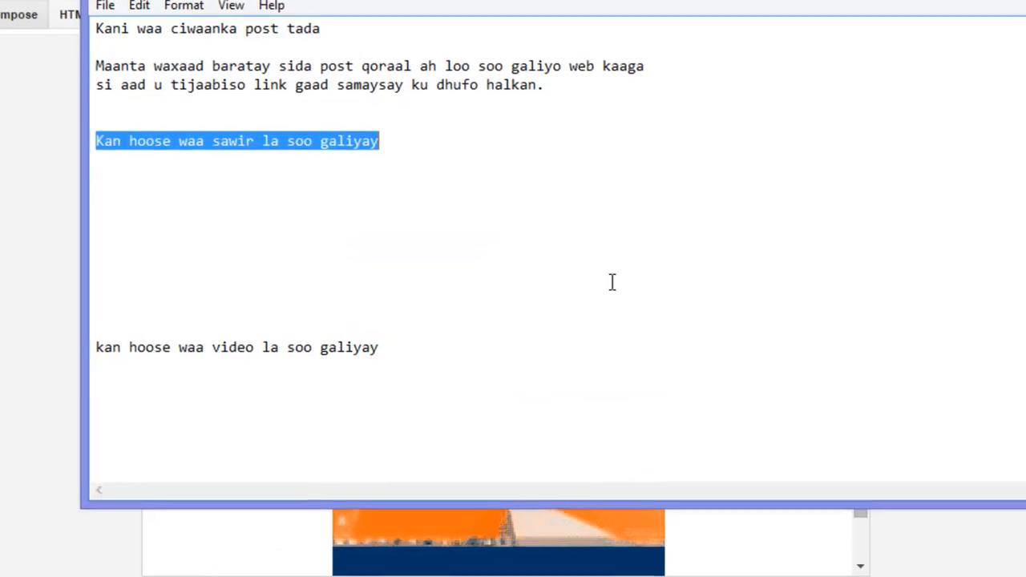
pyautogui.moveTo(380, 345); pyautogui.dragTo(74, 344)
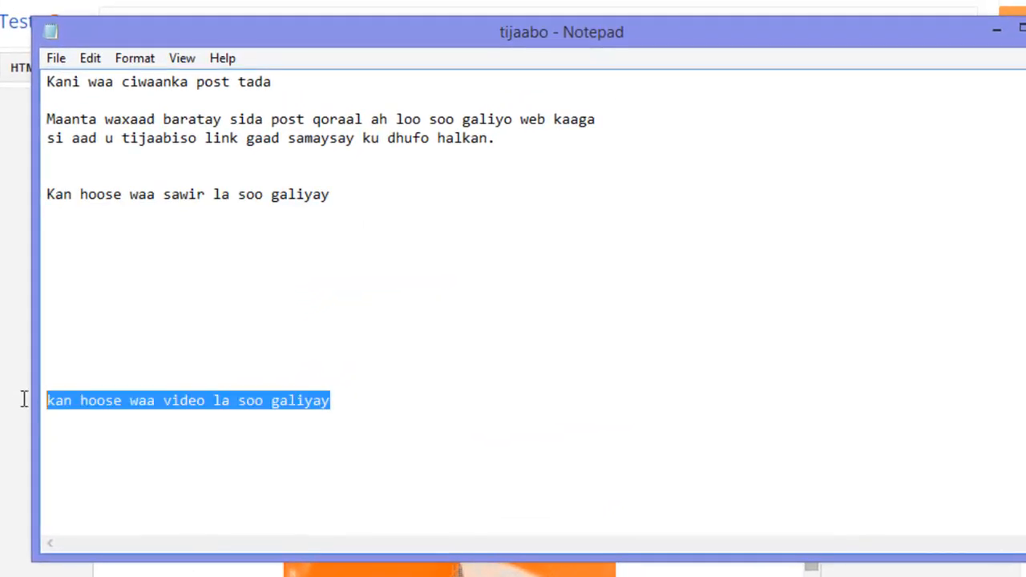
pyautogui.rightClick(110, 413)
pyautogui.click(174, 189)
pyautogui.click(996, 30)
pyautogui.hotkey('ctrl', 'v')
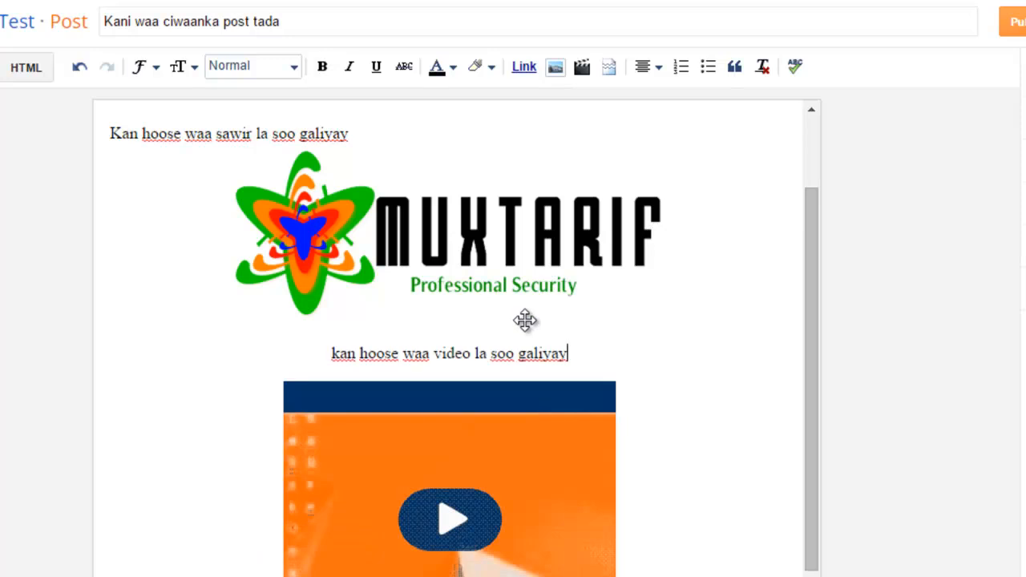
# Change the video caption to a sans-serif font and set its text size to Large
pyautogui.moveTo(572, 350); pyautogui.dragTo(330, 351)
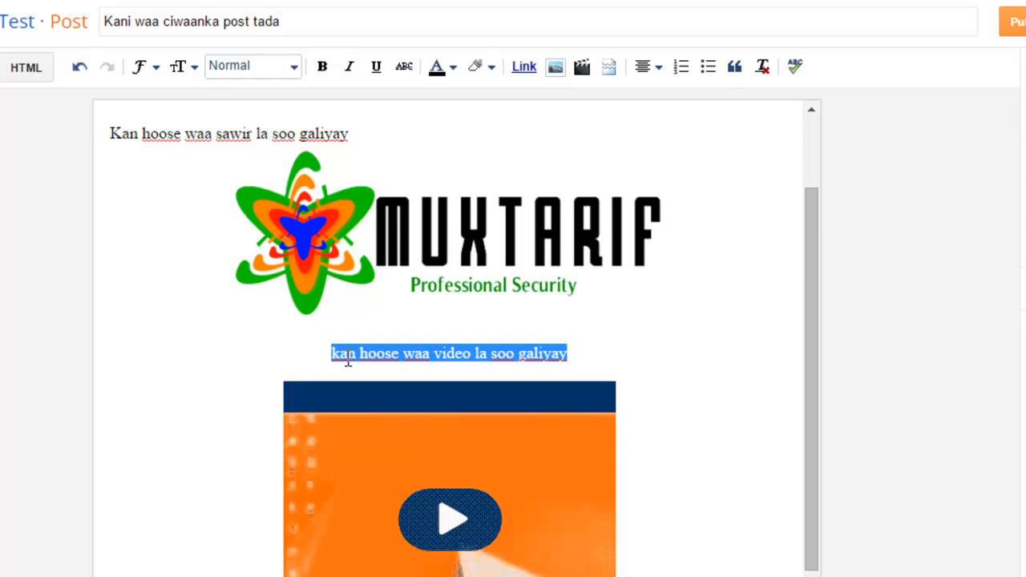
pyautogui.click(156, 72)
pyautogui.click(186, 275)
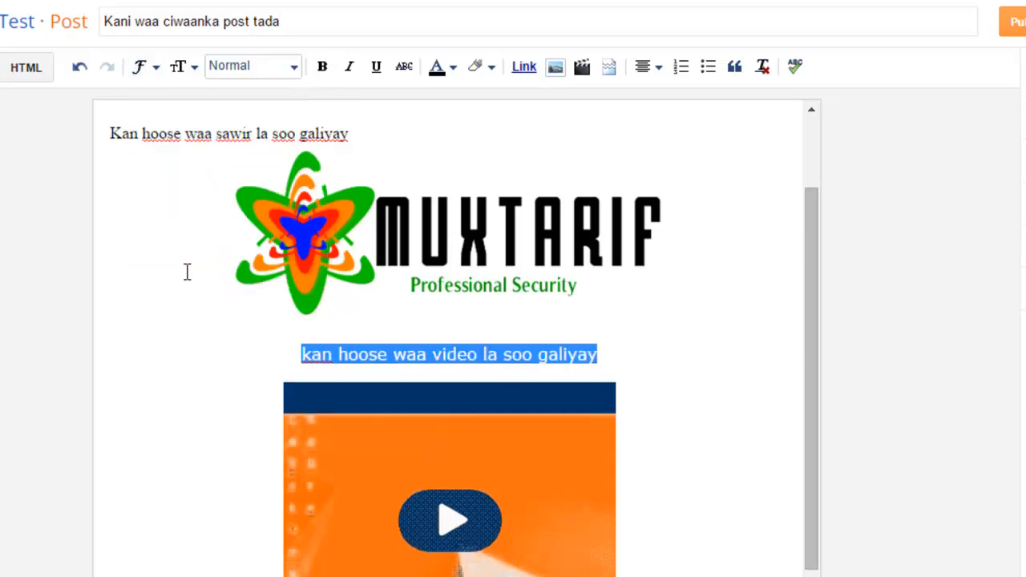
pyautogui.click(185, 69)
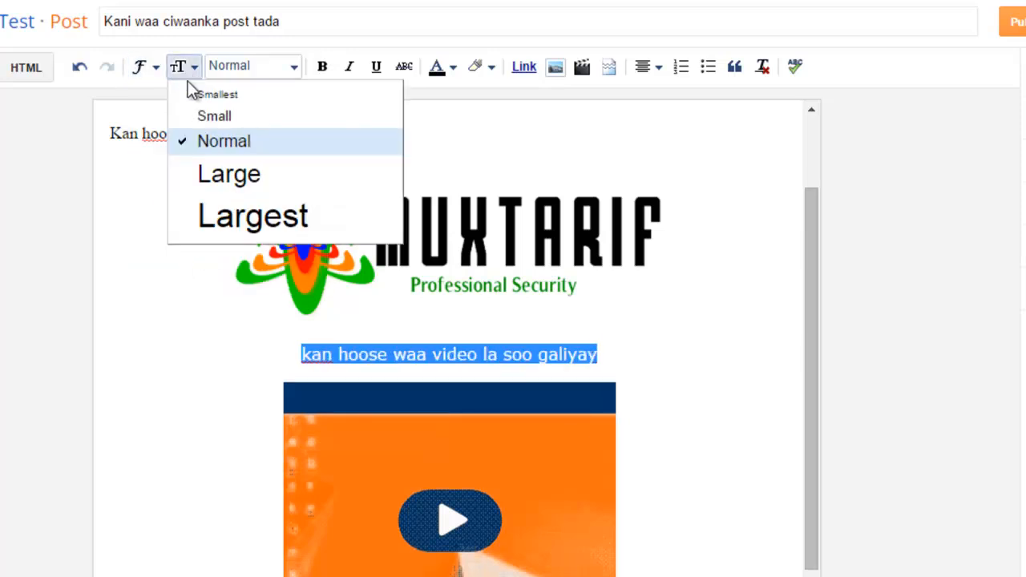
pyautogui.click(208, 183)
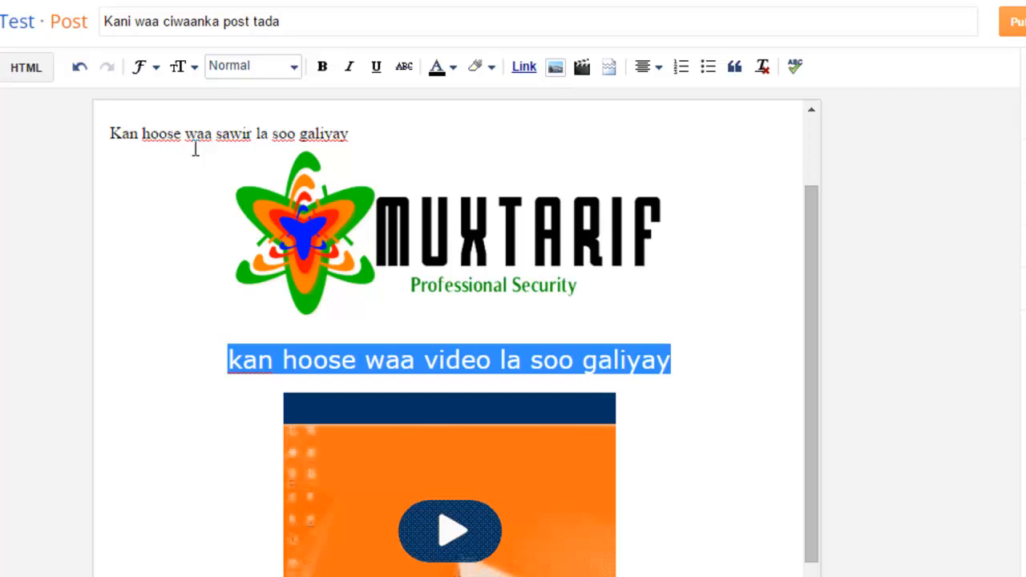
# Try the Largest text size on the video caption and return it to Large
pyautogui.click(186, 68)
pyautogui.click(199, 203)
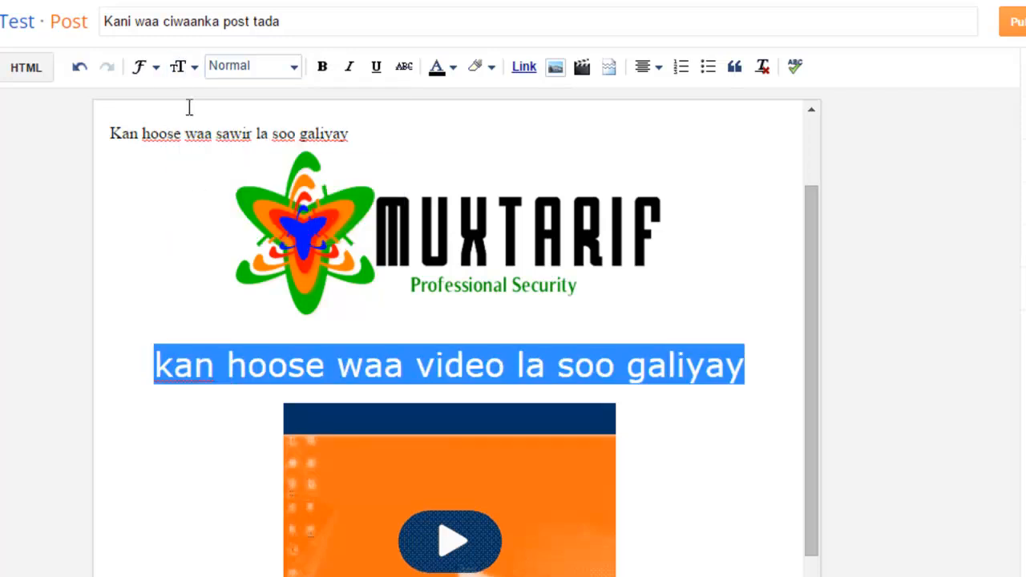
pyautogui.click(194, 64)
pyautogui.click(206, 171)
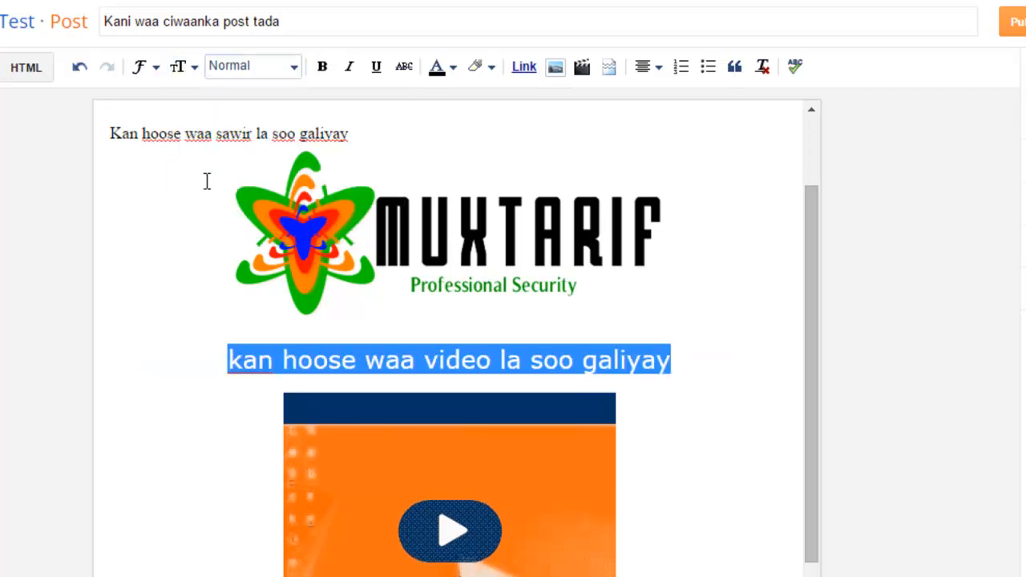
# Make the caption "Kan hoose waa sawir la soo galiyay" bold, set its size to Large and center it
pyautogui.moveTo(367, 128); pyautogui.dragTo(128, 133)
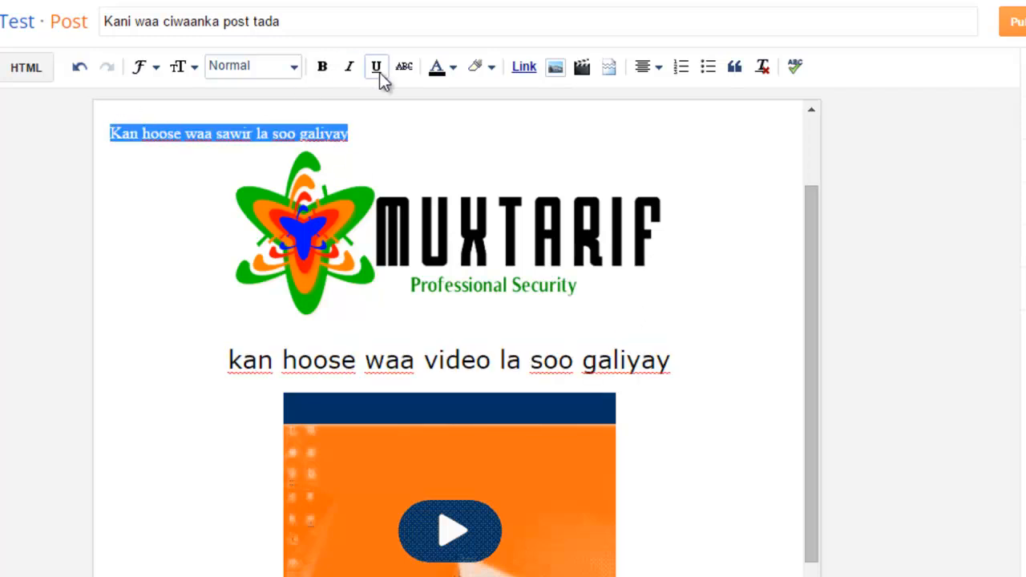
pyautogui.click(322, 68)
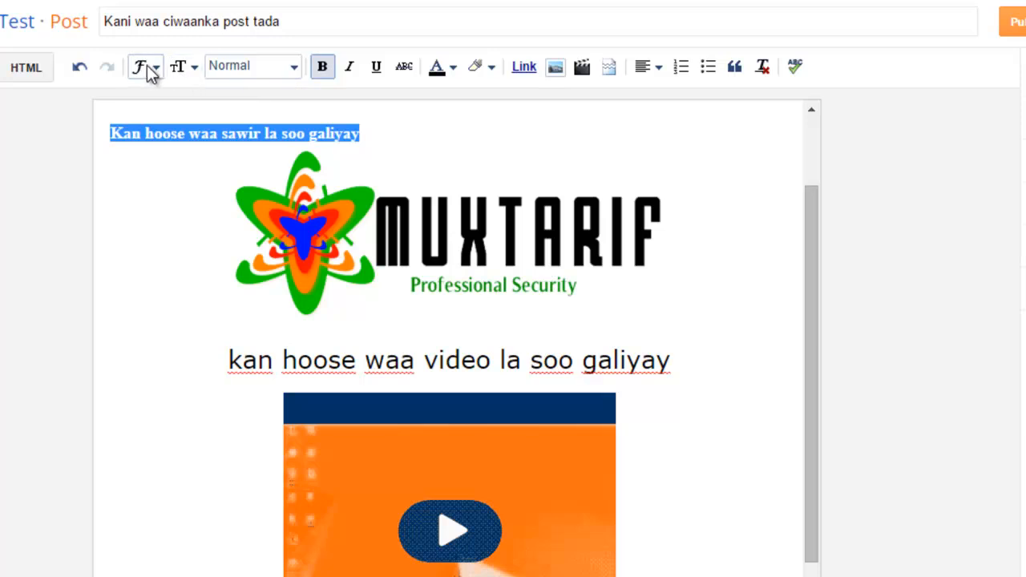
pyautogui.click(186, 71)
pyautogui.click(203, 172)
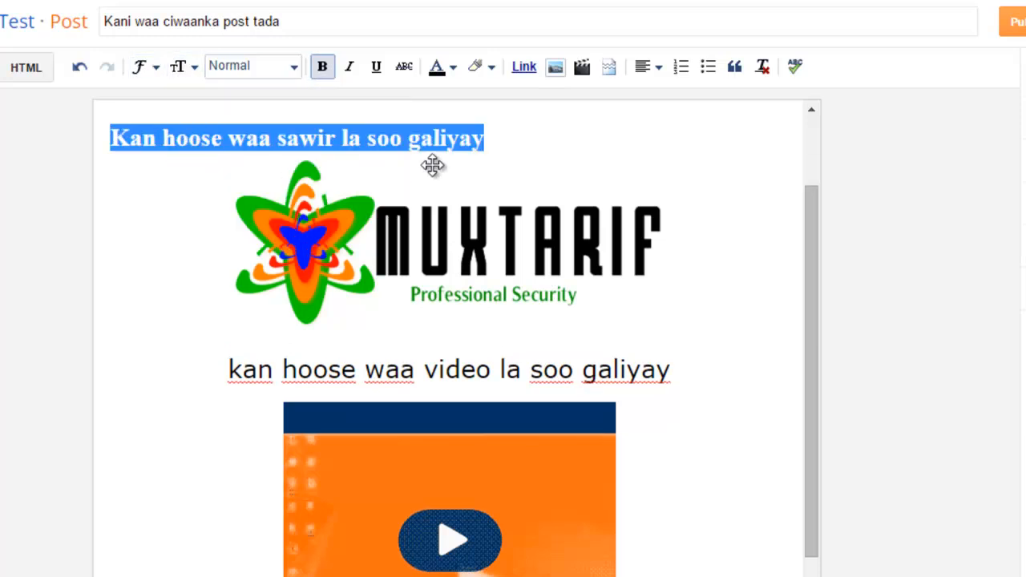
pyautogui.click(653, 70)
pyautogui.click(641, 127)
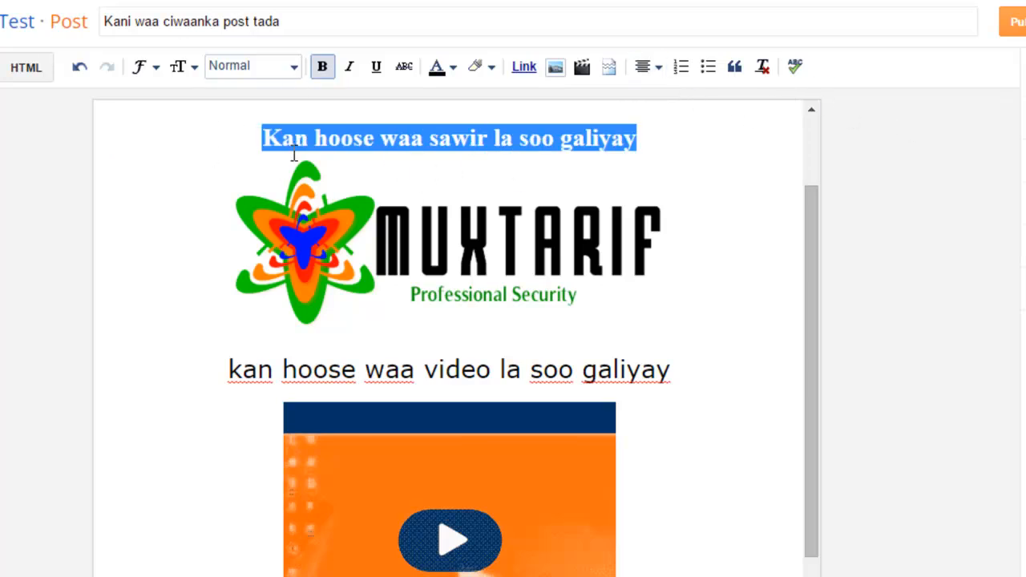
# Look over the layout of the post's captions, logo and video
pyautogui.scroll(-1, 521, 458)
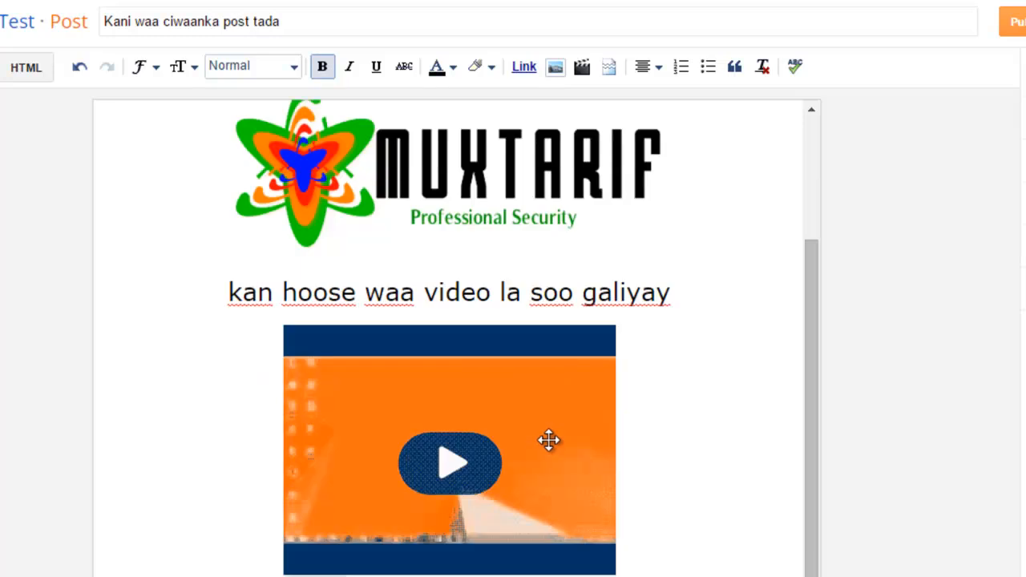
pyautogui.scroll(2, 655, 364)
pyautogui.scroll(-2, 652, 402)
pyautogui.scroll(2, 650, 403)
pyautogui.scroll(-2, 646, 404)
pyautogui.scroll(2, 646, 402)
pyautogui.scroll(-1, 644, 401)
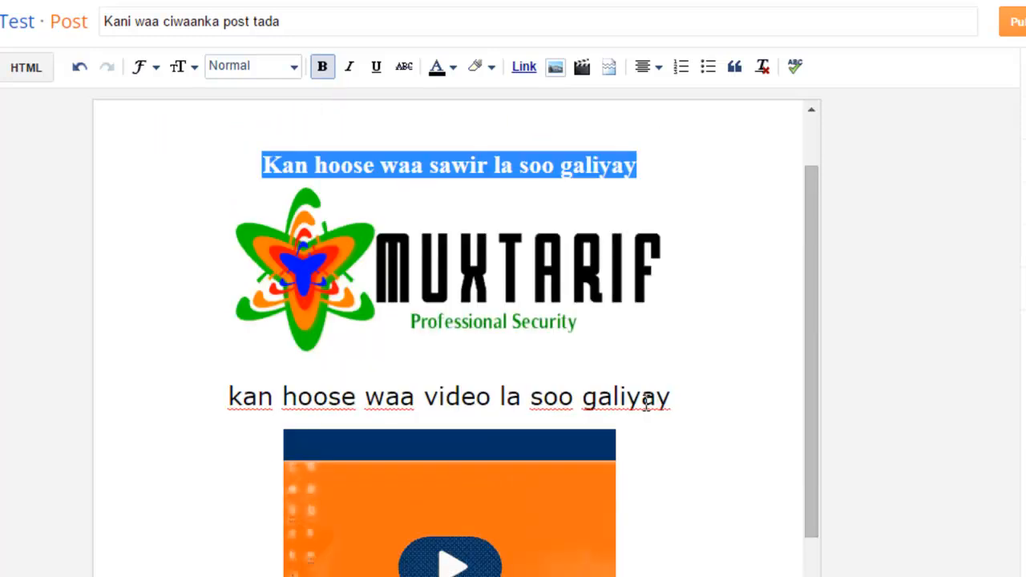
# Examine the post's HTML source and compare it with the composed layout of text, logo and video
pyautogui.scroll(1, 644, 401)
pyautogui.click(713, 333)
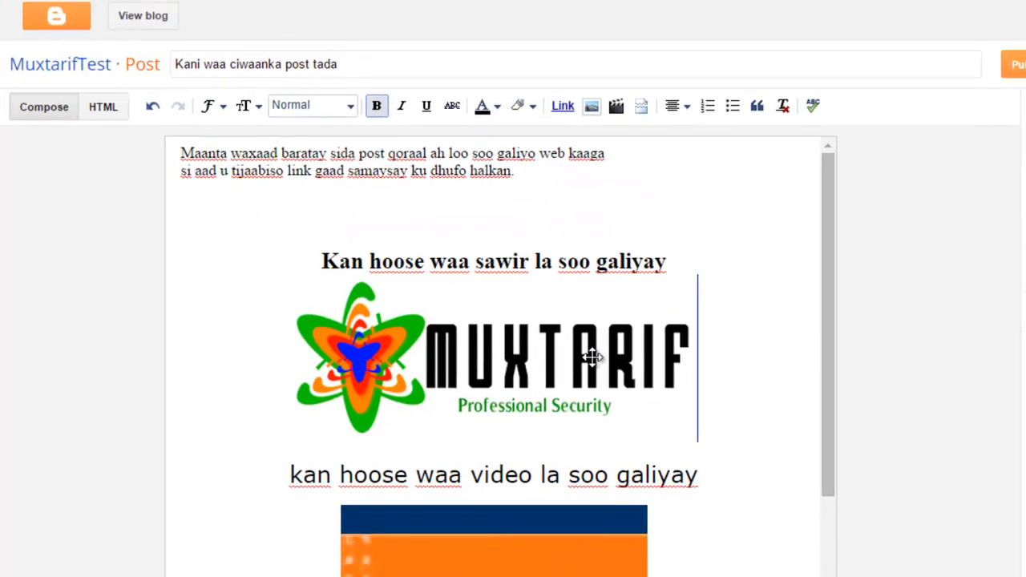
pyautogui.moveTo(592, 357); pyautogui.dragTo(323, 343)
pyautogui.click(332, 345)
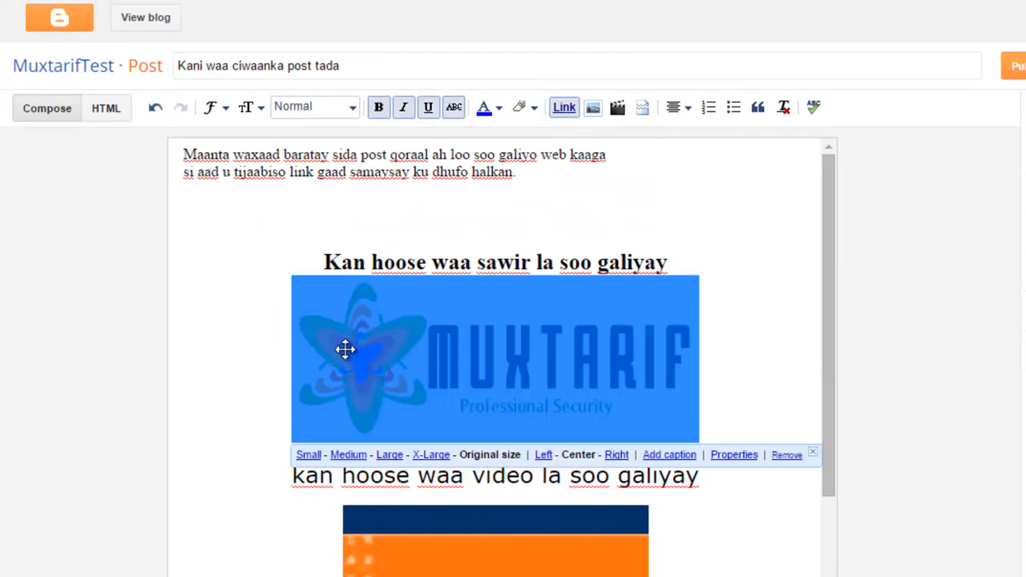
pyautogui.click(106, 107)
pyautogui.moveTo(317, 503); pyautogui.dragTo(11, 110)
pyautogui.click(46, 108)
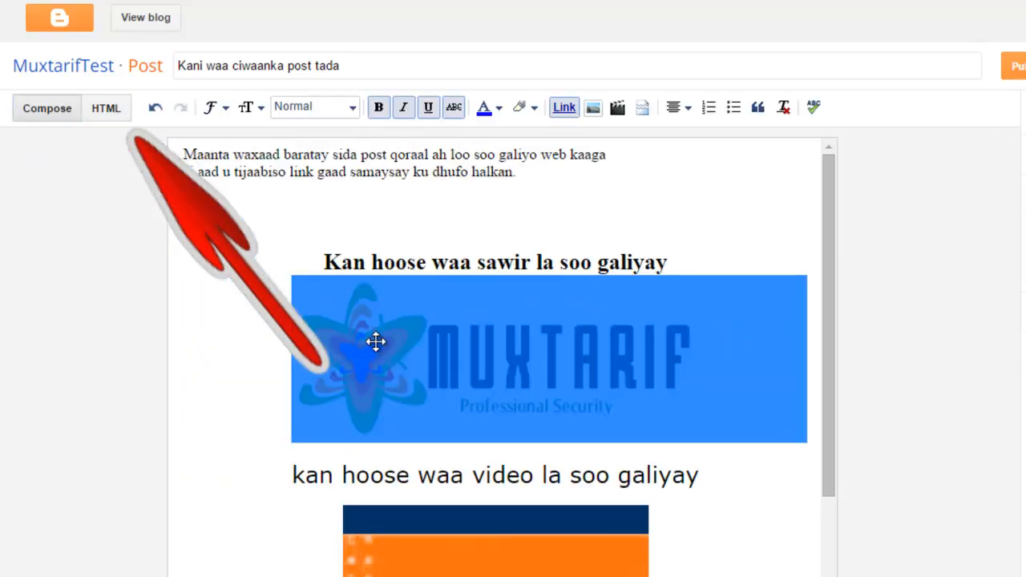
pyautogui.click(105, 107)
pyautogui.moveTo(121, 506); pyautogui.dragTo(101, 406)
pyautogui.click(62, 161)
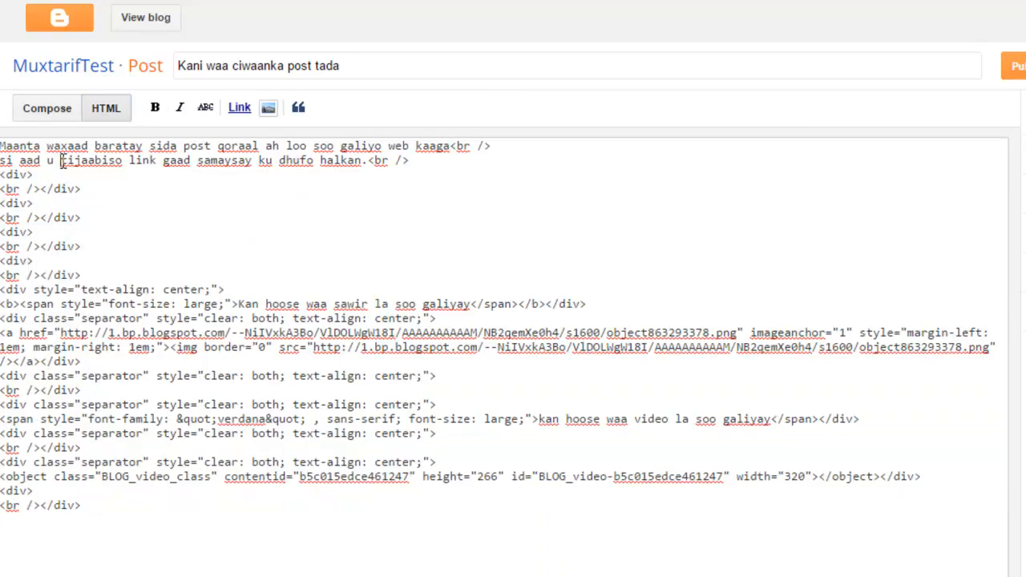
pyautogui.click(50, 113)
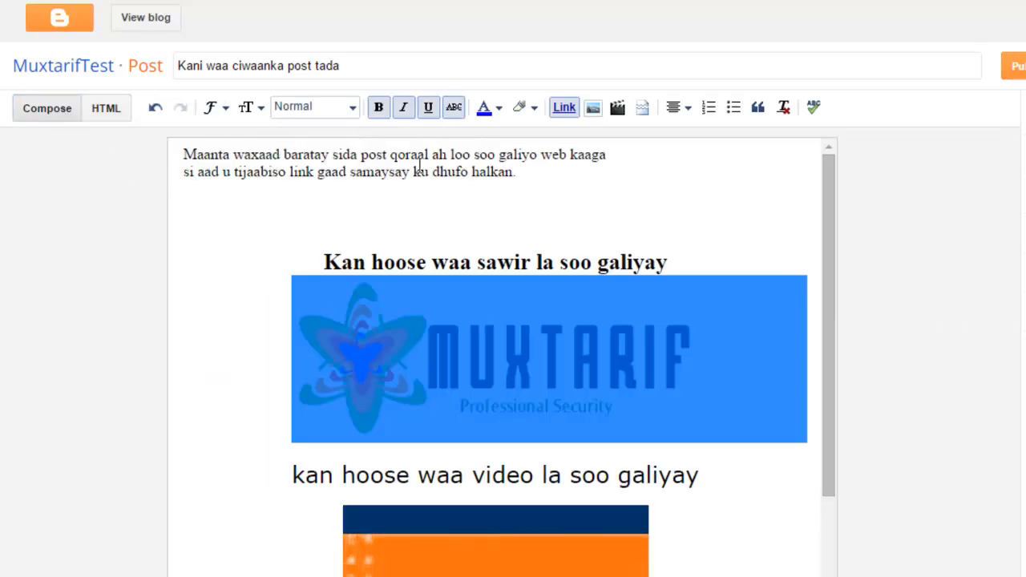
pyautogui.click(105, 110)
pyautogui.moveTo(83, 537); pyautogui.dragTo(148, 539)
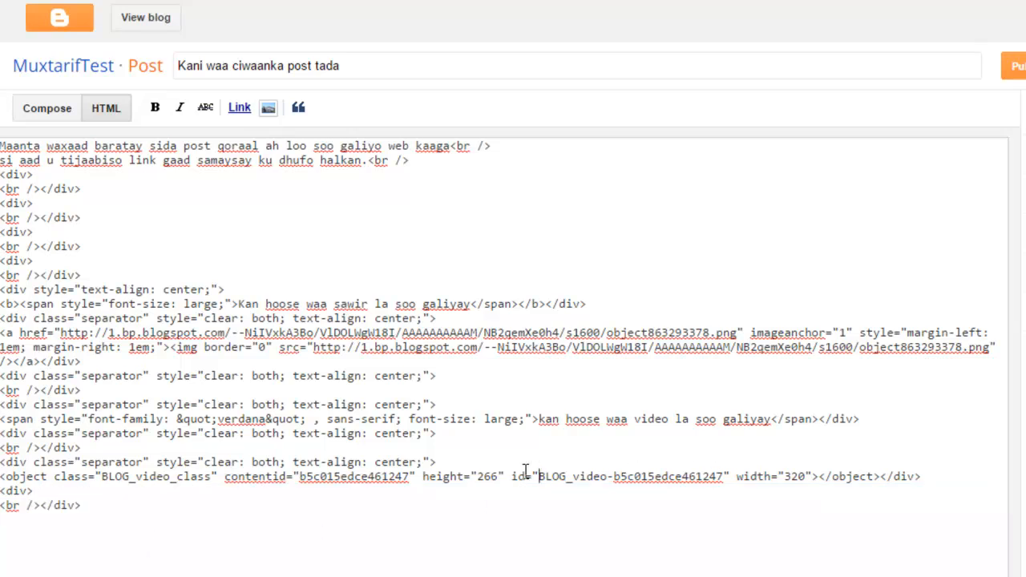
# Try a height of 966 for the video object in the post's HTML and view it in the composed layout
pyautogui.moveTo(537, 473); pyautogui.dragTo(362, 476)
pyautogui.click(480, 476)
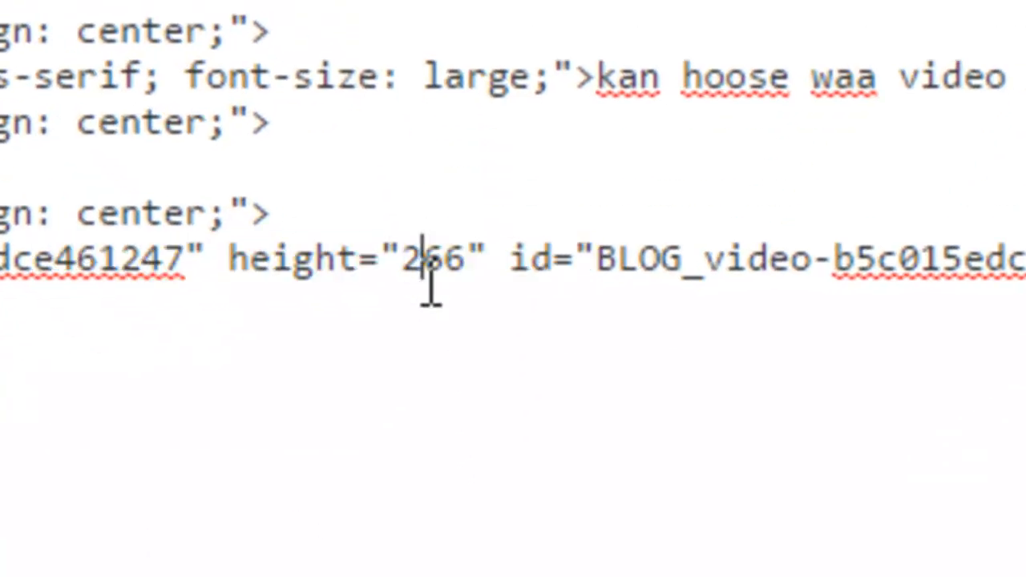
pyautogui.press('BackSpace')
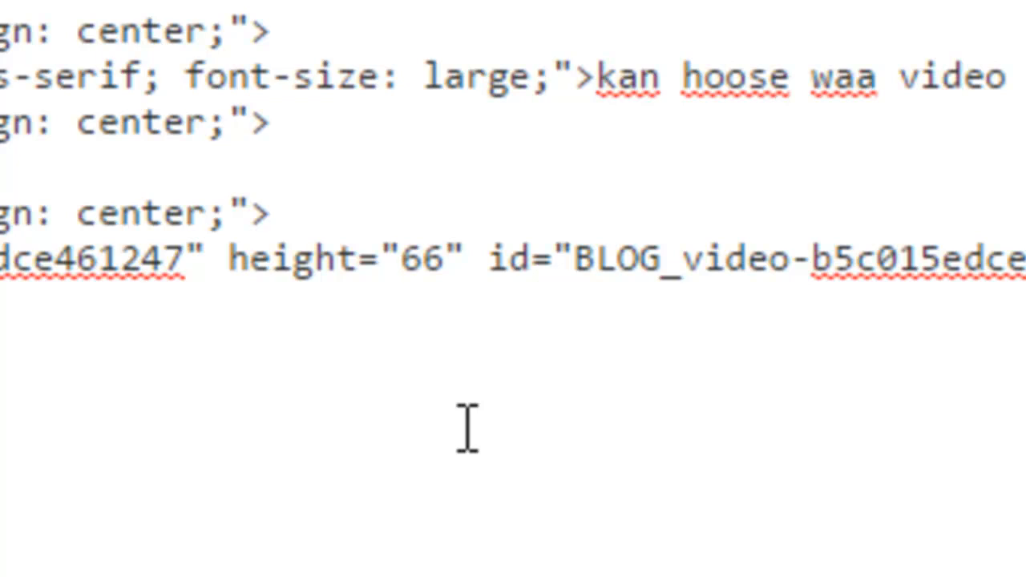
pyautogui.write('9')
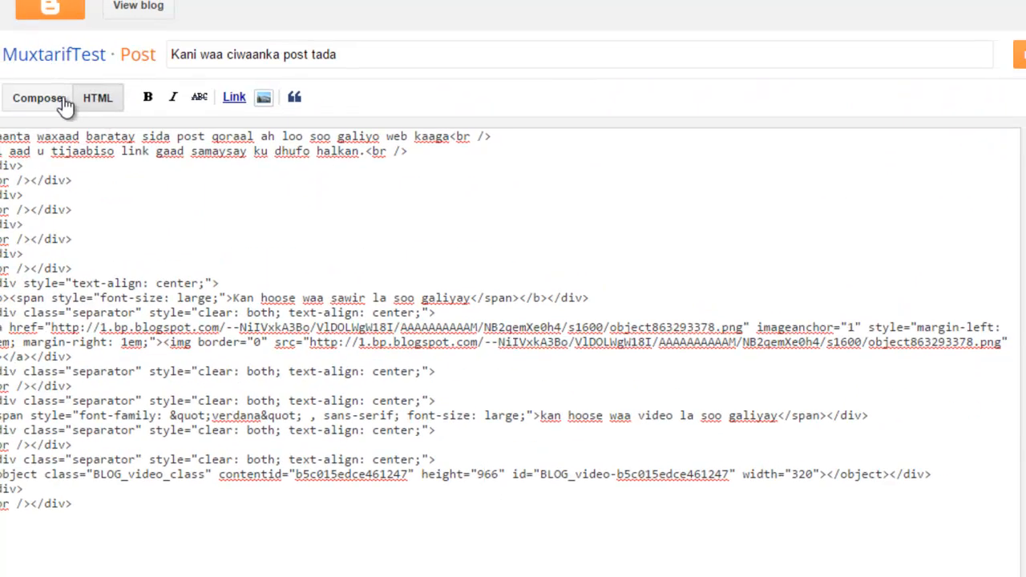
pyautogui.click(65, 103)
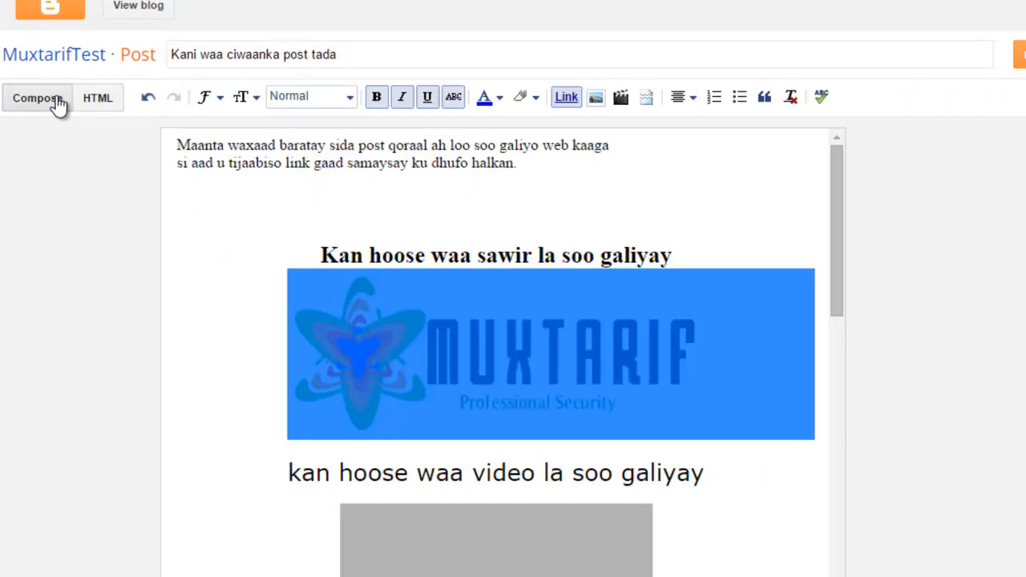
pyautogui.scroll(-8, 192, 188)
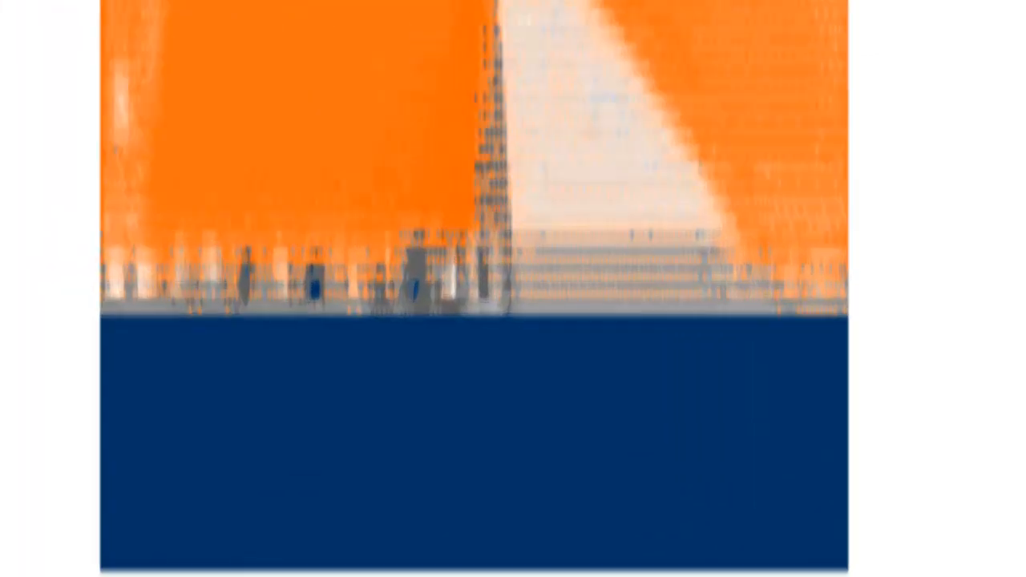
# Restore the video object's height to 266 in the post's HTML and check the composed layout
pyautogui.click(99, 98)
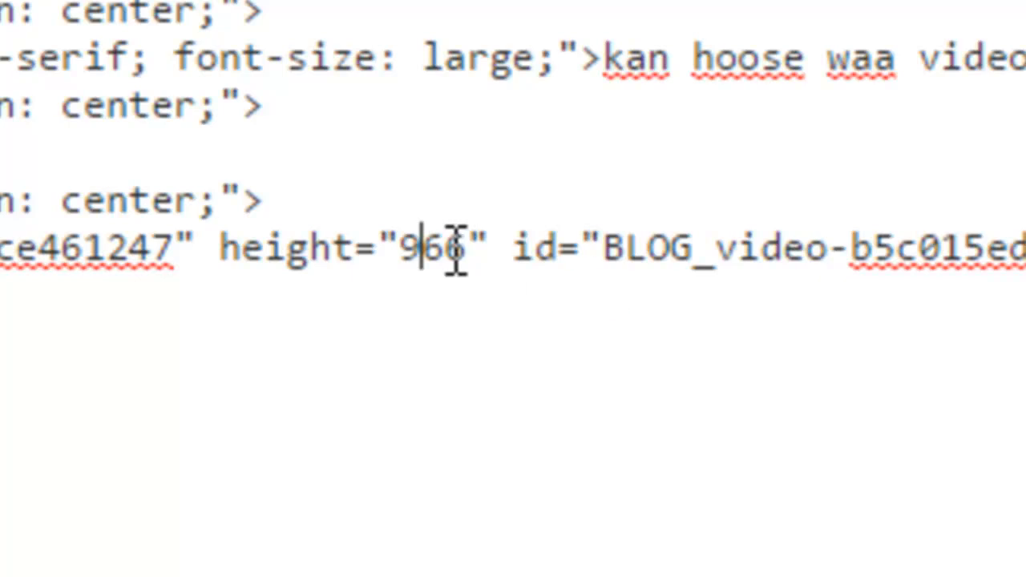
pyautogui.press('BackSpace')
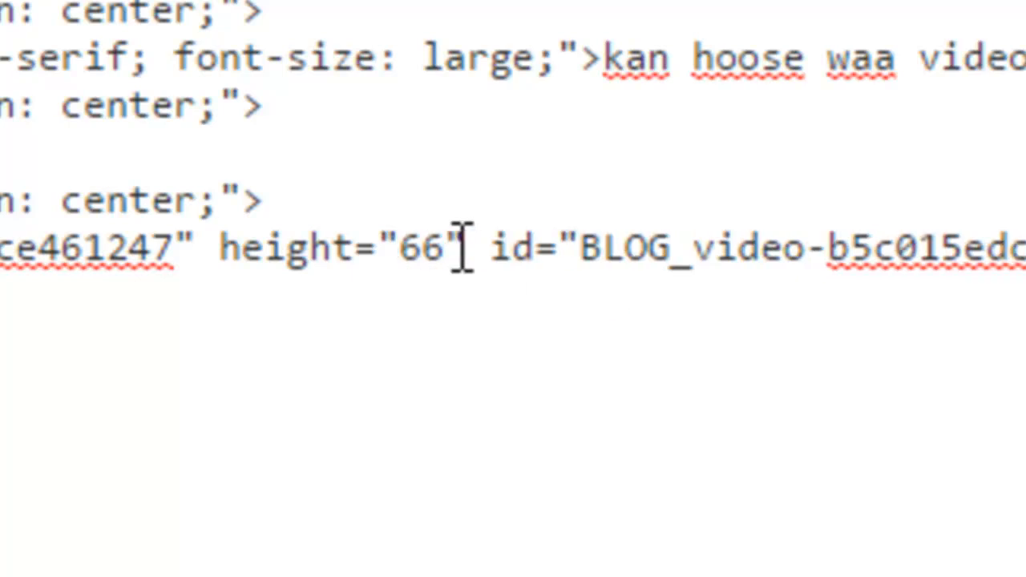
pyautogui.write('2')
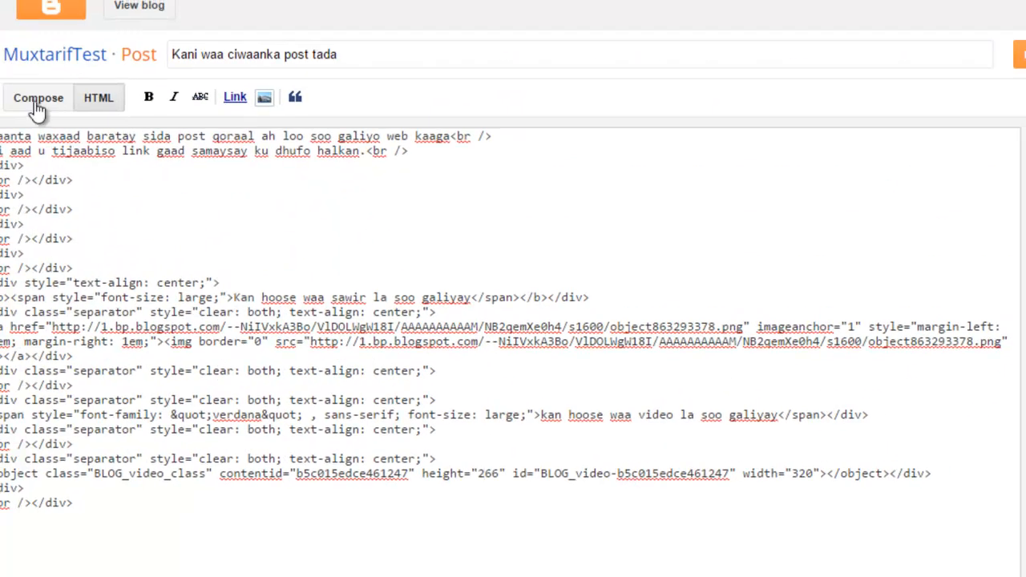
pyautogui.click(37, 98)
pyautogui.scroll(-2, 360, 339)
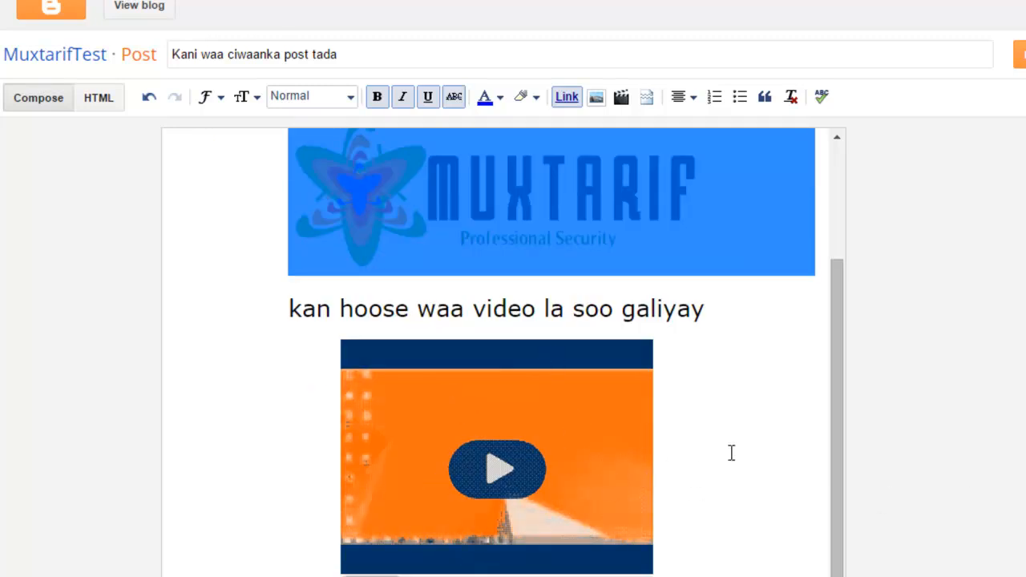
pyautogui.scroll(2, 670, 437)
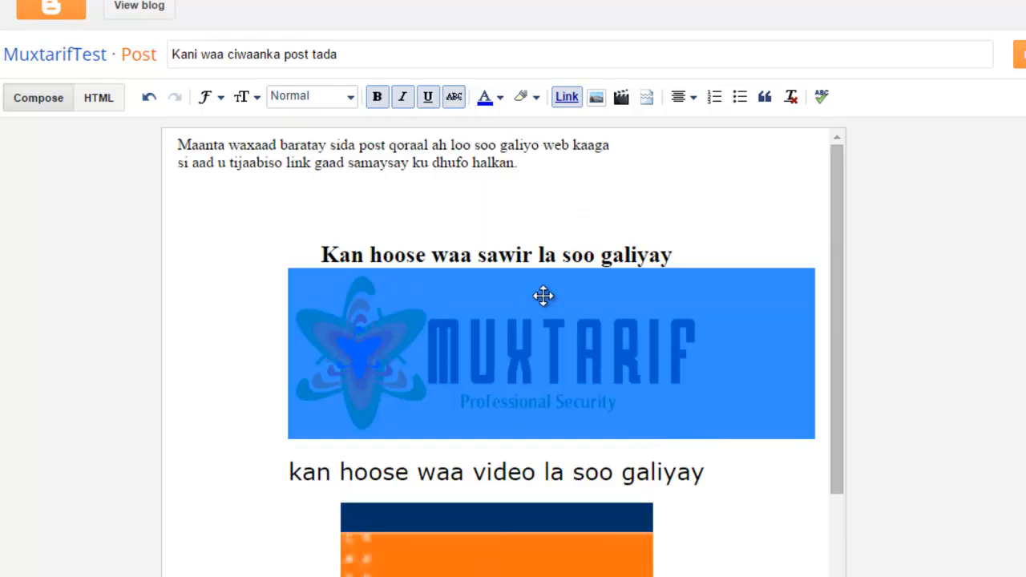
# Color the image caption "Kan hoose waa sawir la soo galiyay" blue
pyautogui.click(640, 234)
pyautogui.moveTo(672, 255); pyautogui.dragTo(294, 252)
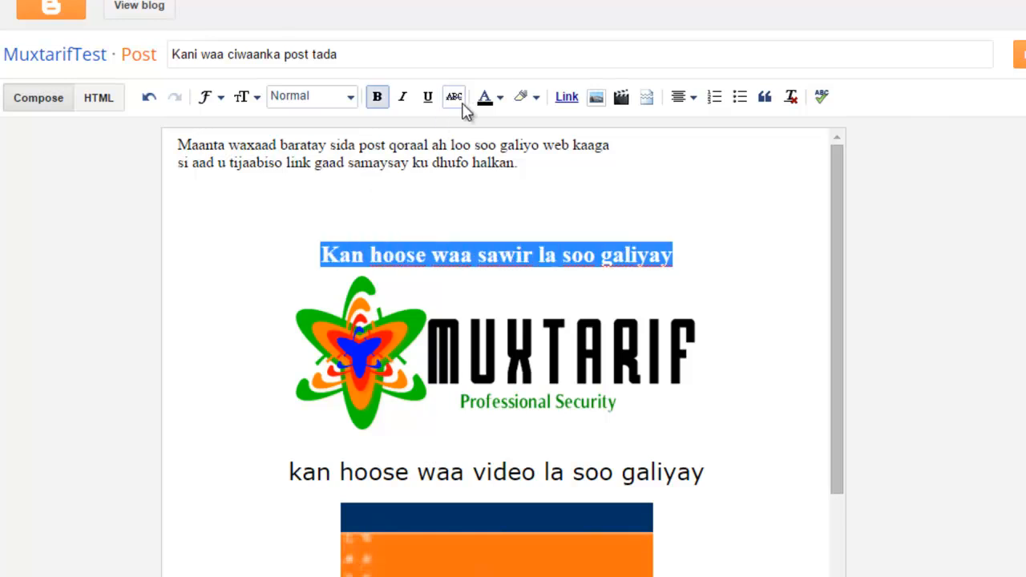
pyautogui.click(500, 97)
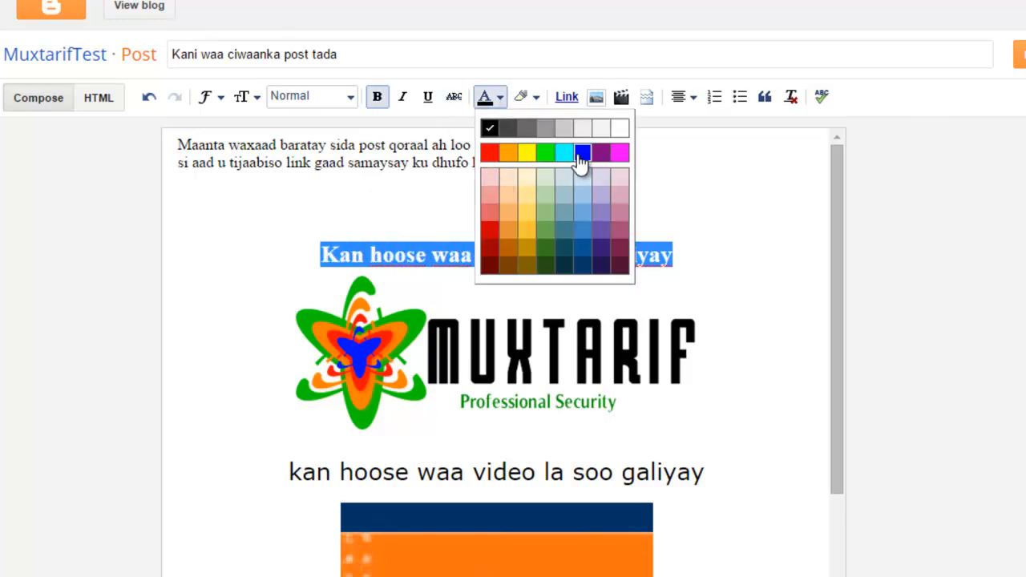
pyautogui.click(580, 154)
pyautogui.click(637, 199)
pyautogui.scroll(-2, 662, 290)
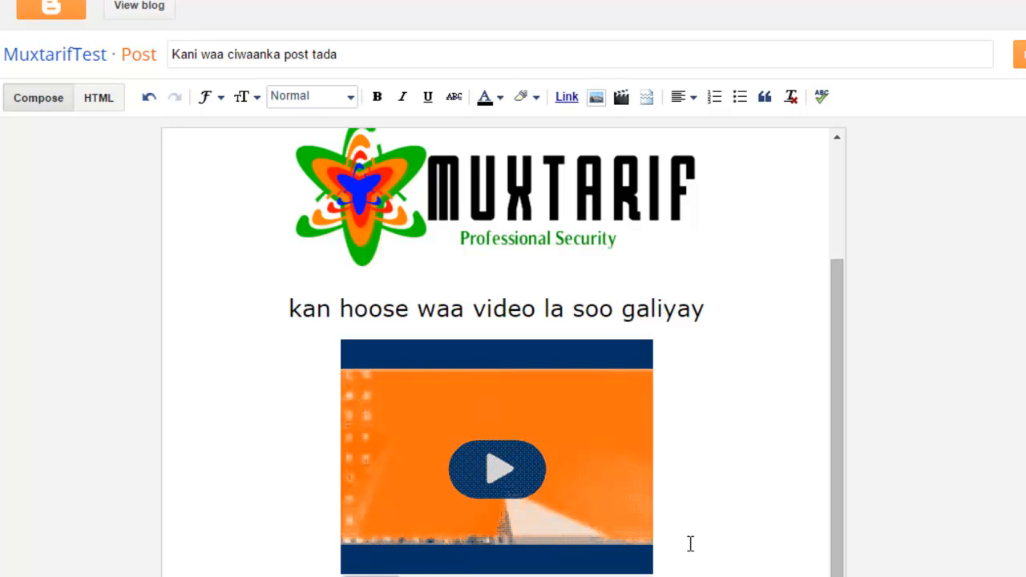
pyautogui.scroll(-1, 690, 543)
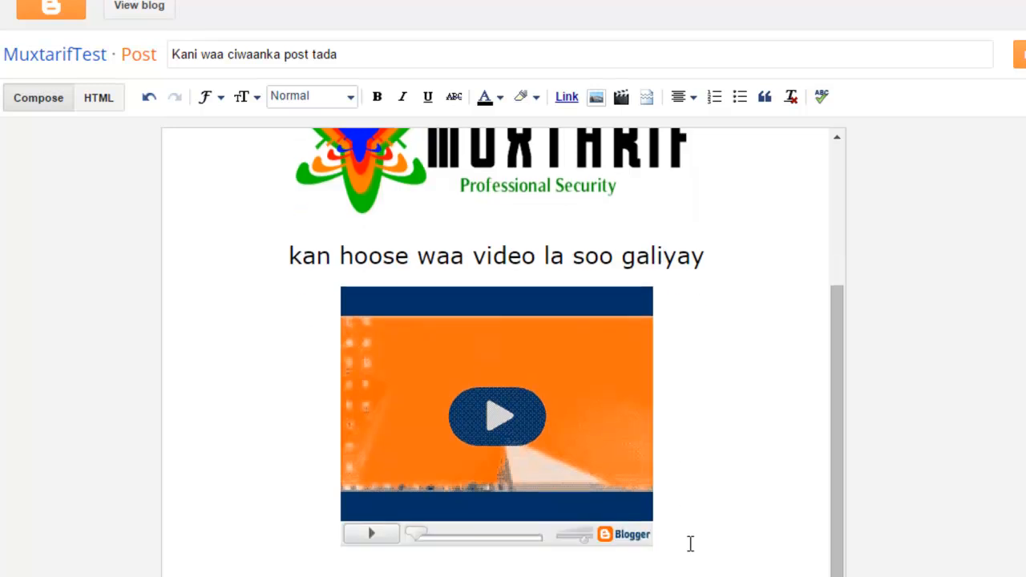
pyautogui.scroll(3, 697, 540)
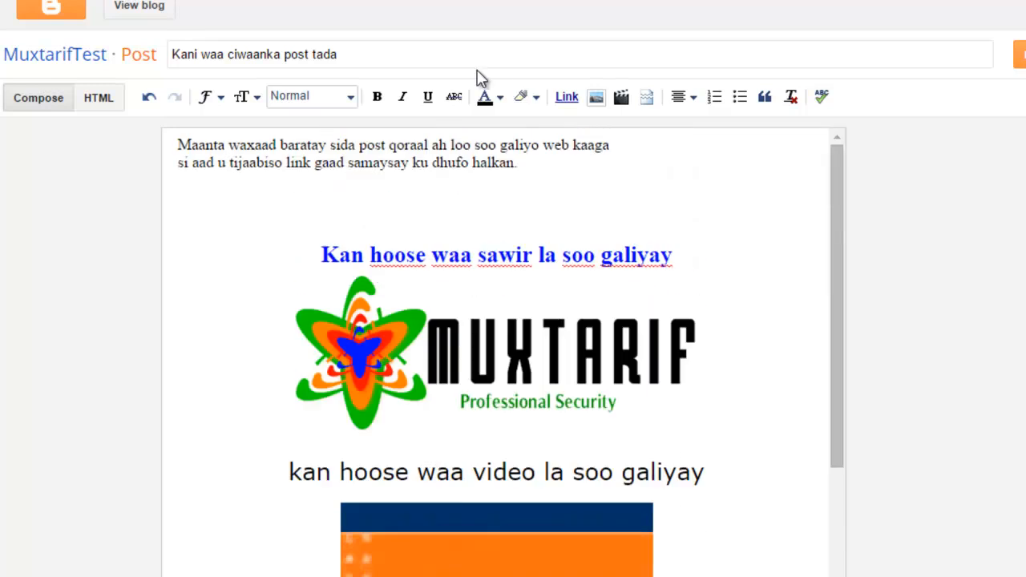
# Check the draft text in the tijaabo file in Notepad and return to the Blogger post editor
pyautogui.hotkey('alt', 'Tab')
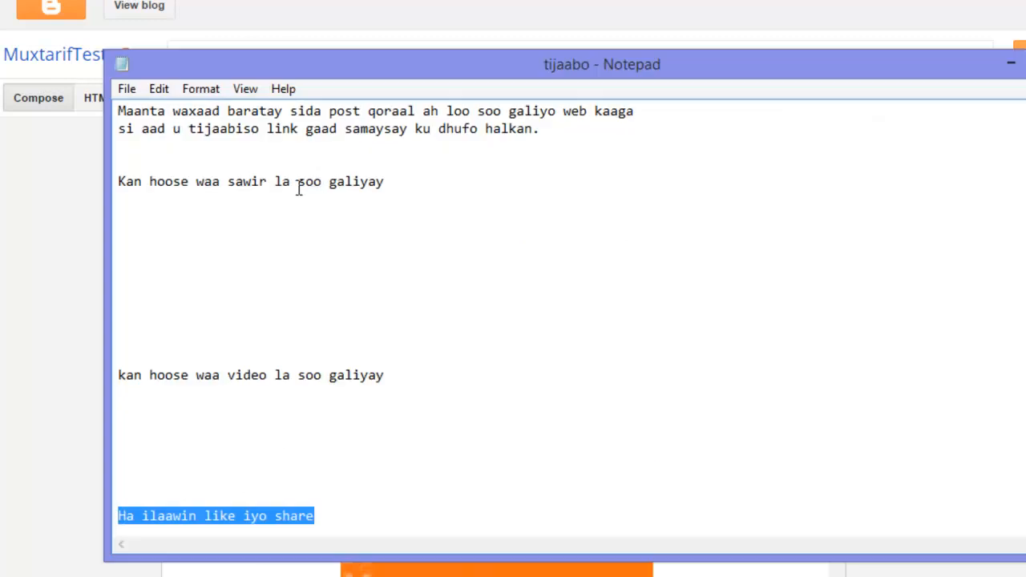
pyautogui.scroll(1, 350, 232)
pyautogui.click(1009, 62)
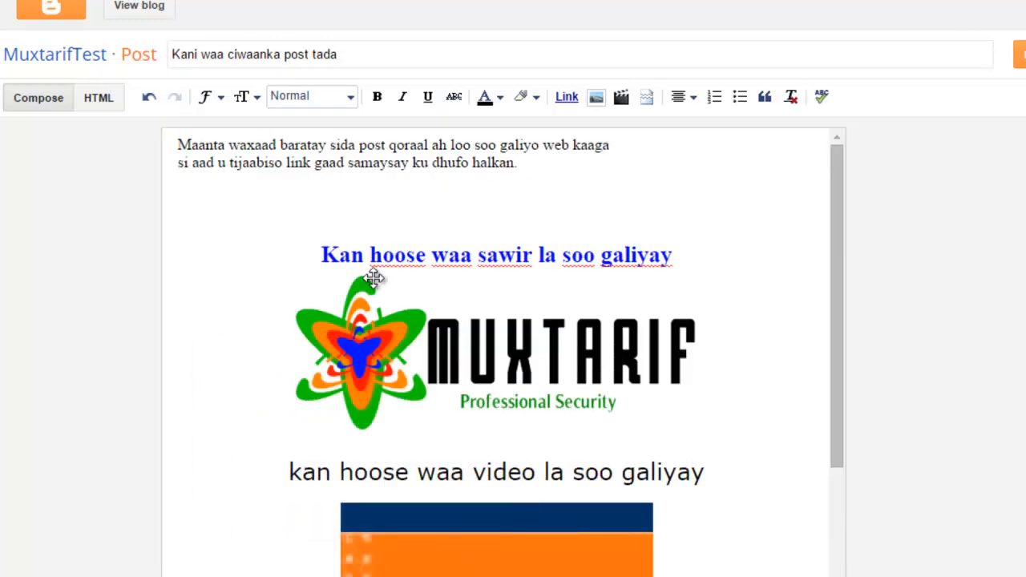
# Add a link on the word "halkan." in the body text with the web address muxtarif.blogspot.com
pyautogui.moveTo(522, 163); pyautogui.dragTo(486, 164)
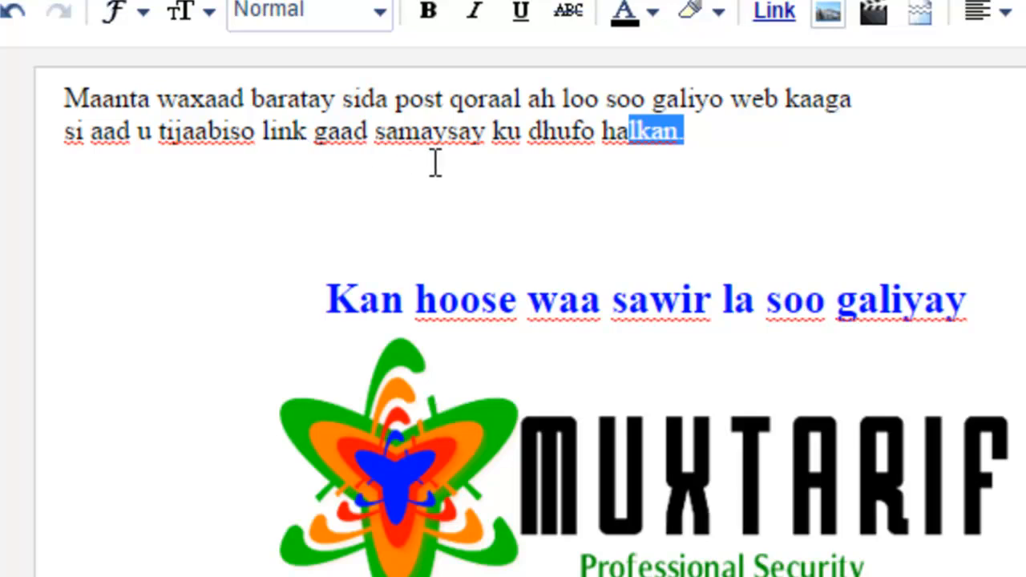
pyautogui.click(691, 136)
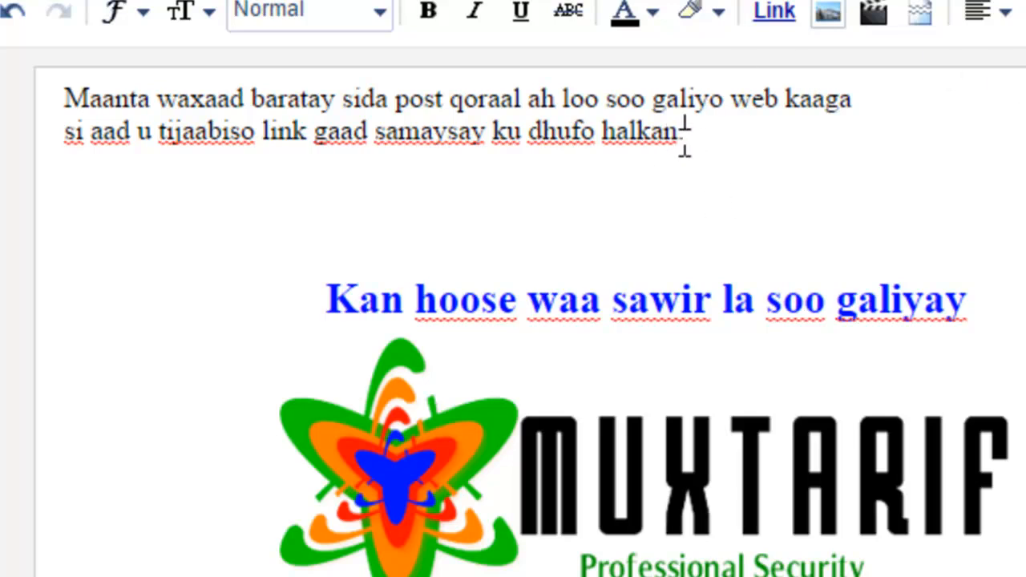
pyautogui.moveTo(692, 135); pyautogui.dragTo(598, 145)
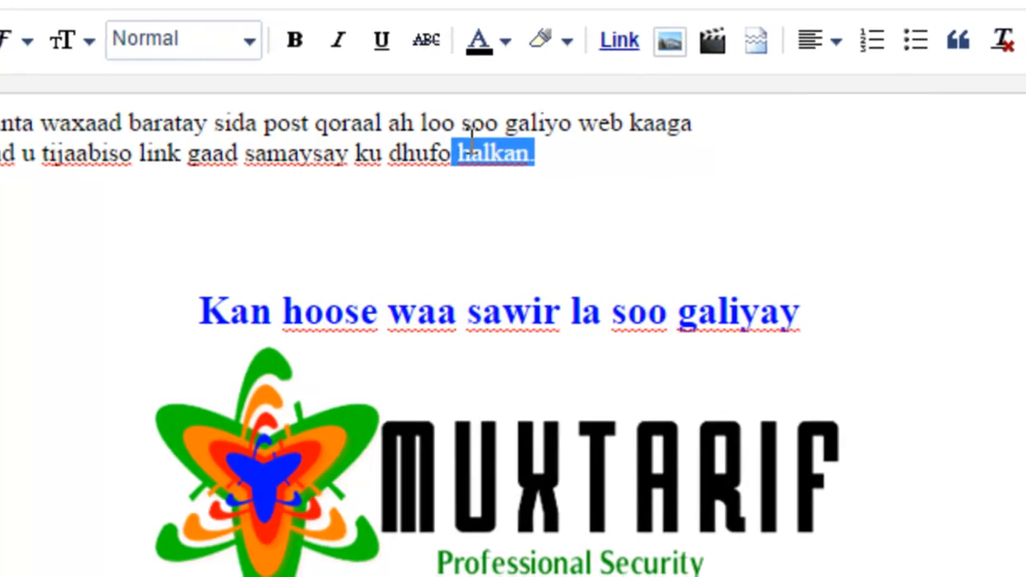
pyautogui.click(622, 43)
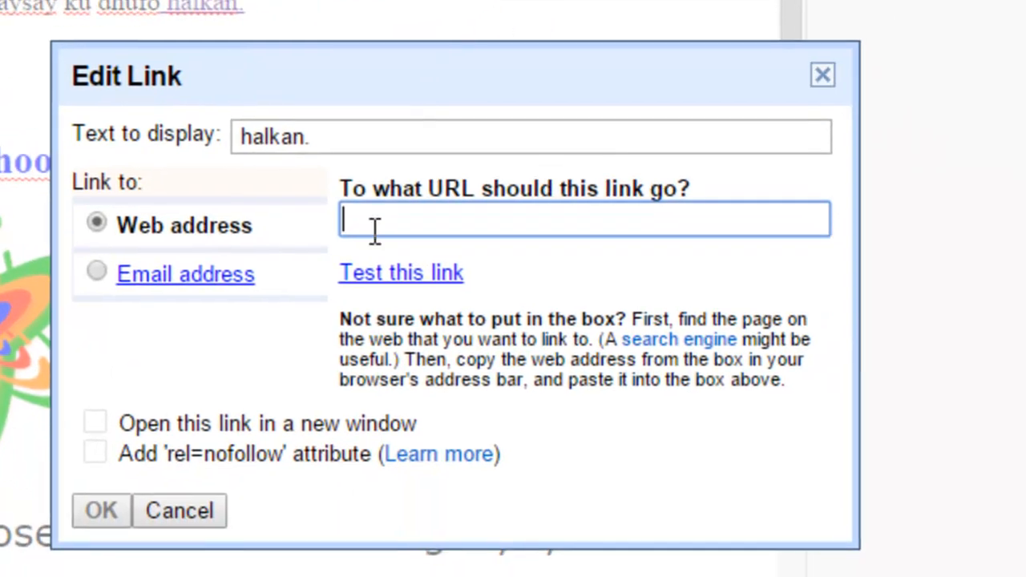
pyautogui.write('mux')
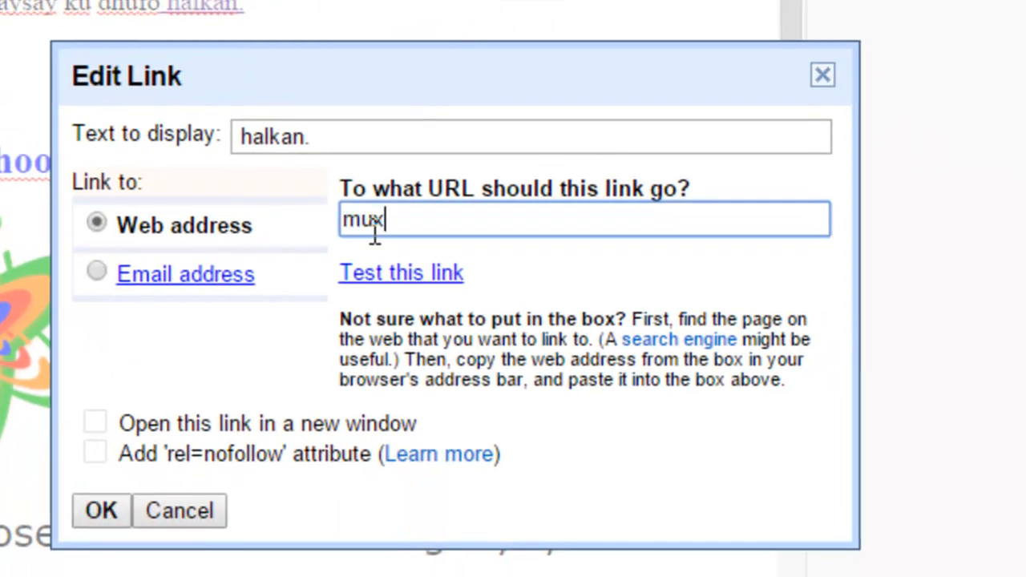
pyautogui.write('tarif')
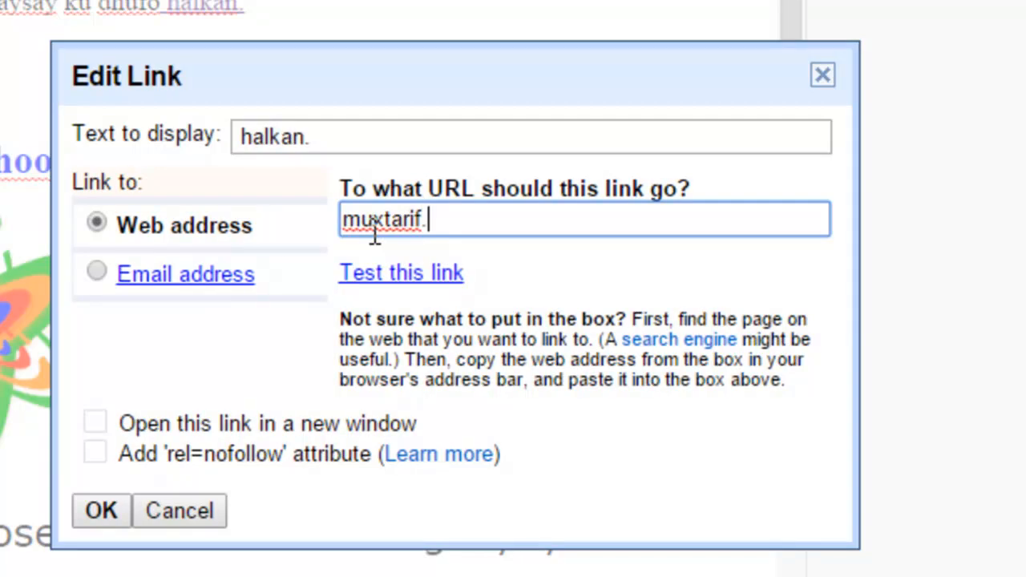
pyautogui.write('.blogspo')
pyautogui.write('tlco')
pyautogui.press('BackSpace')
pyautogui.press('BackSpace')
pyautogui.press('BackSpace')
pyautogui.write('.co')
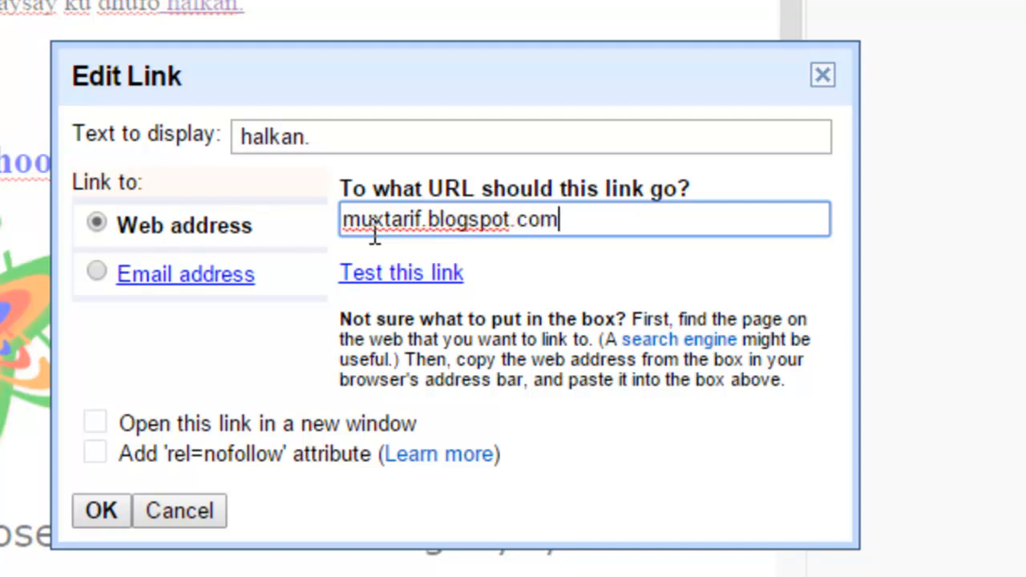
pyautogui.write('m')
# Make the link open in a new window with the rel=nofollow attribute, apply it and review the post
pyautogui.click(95, 423)
pyautogui.click(96, 452)
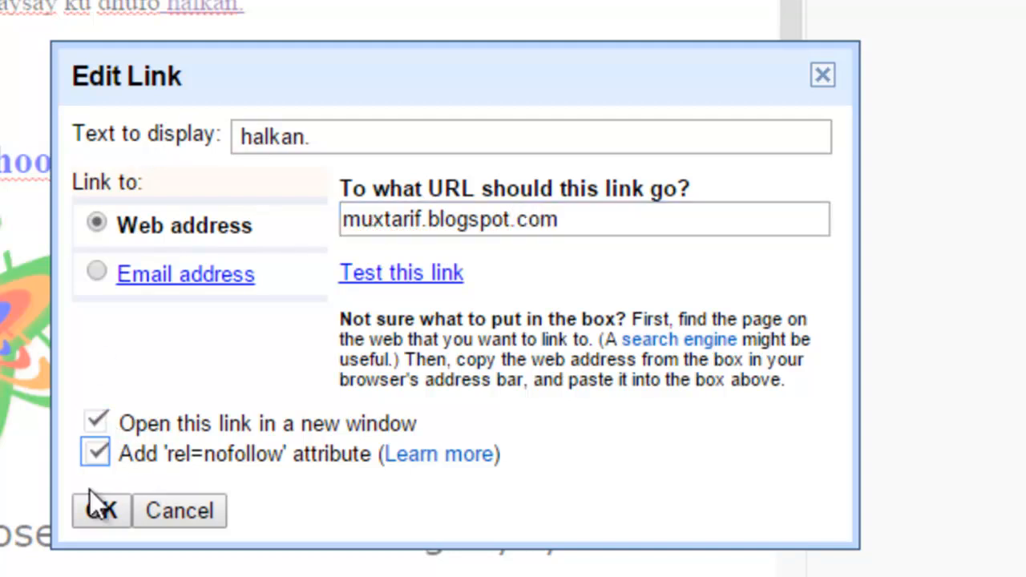
pyautogui.click(96, 452)
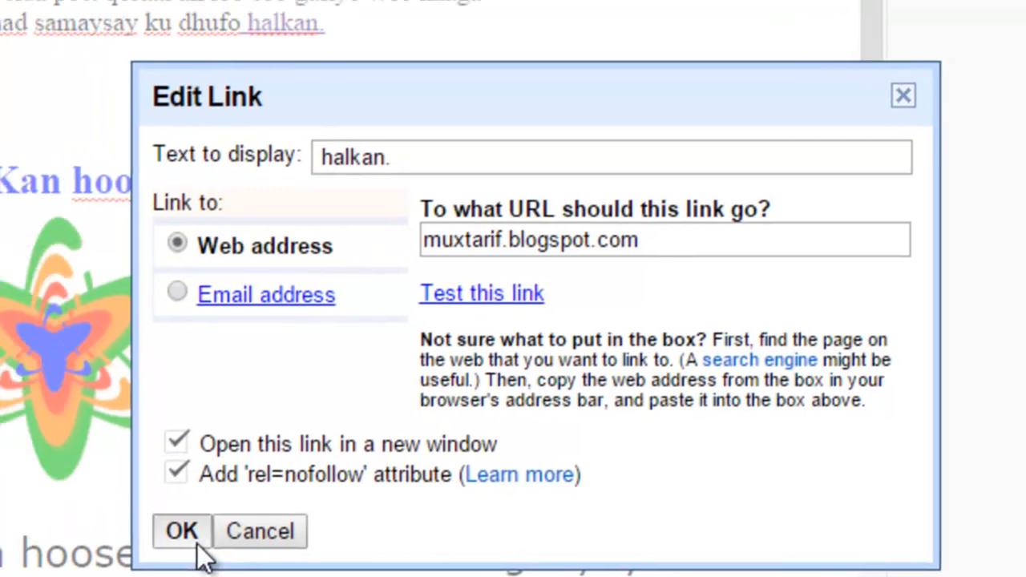
pyautogui.click(101, 510)
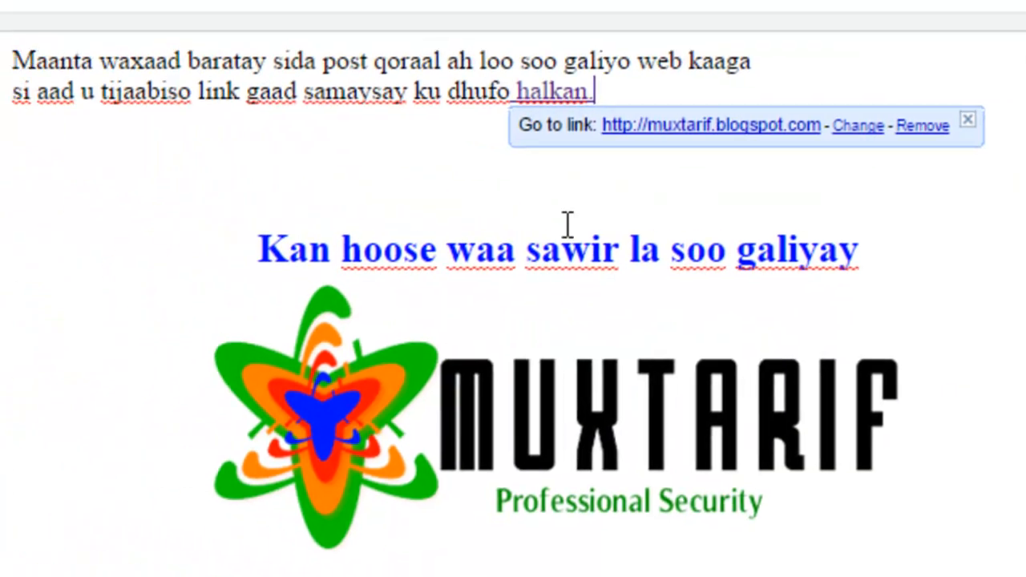
pyautogui.scroll(-3, 711, 346)
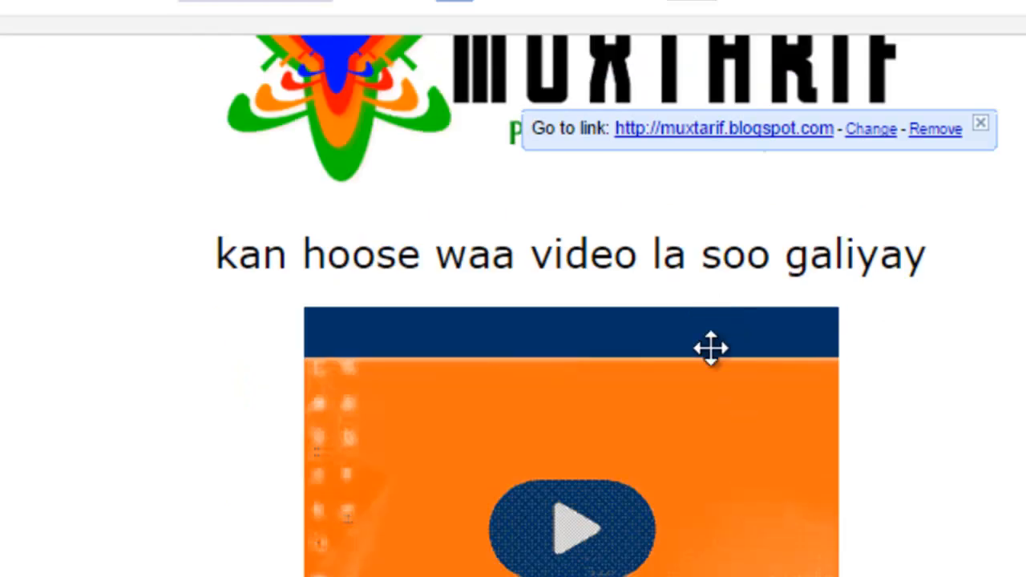
pyautogui.scroll(3, 742, 396)
pyautogui.scroll(-1, 837, 569)
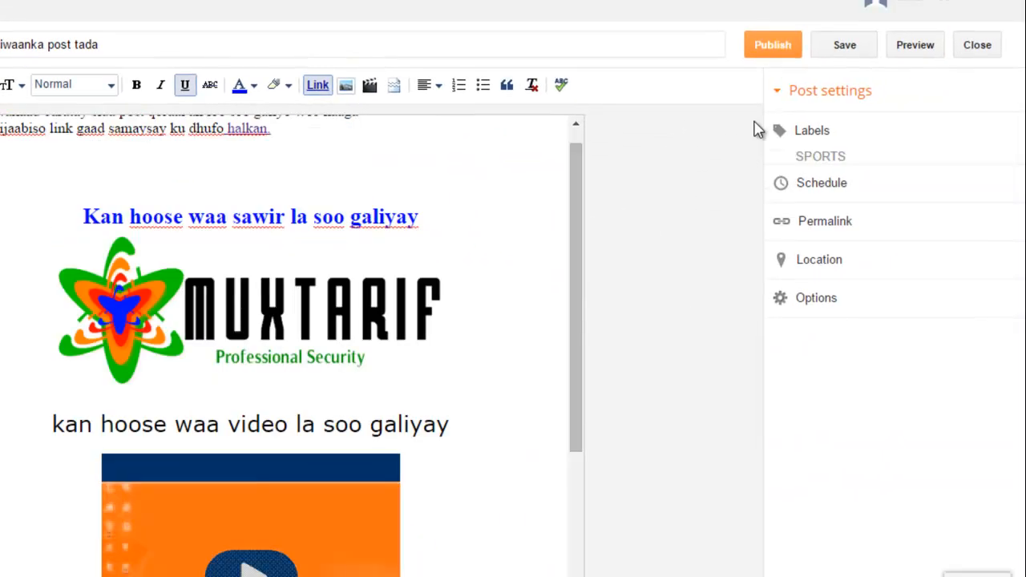
# Publish the post and check the blog's overview and its list of posts
pyautogui.click(773, 50)
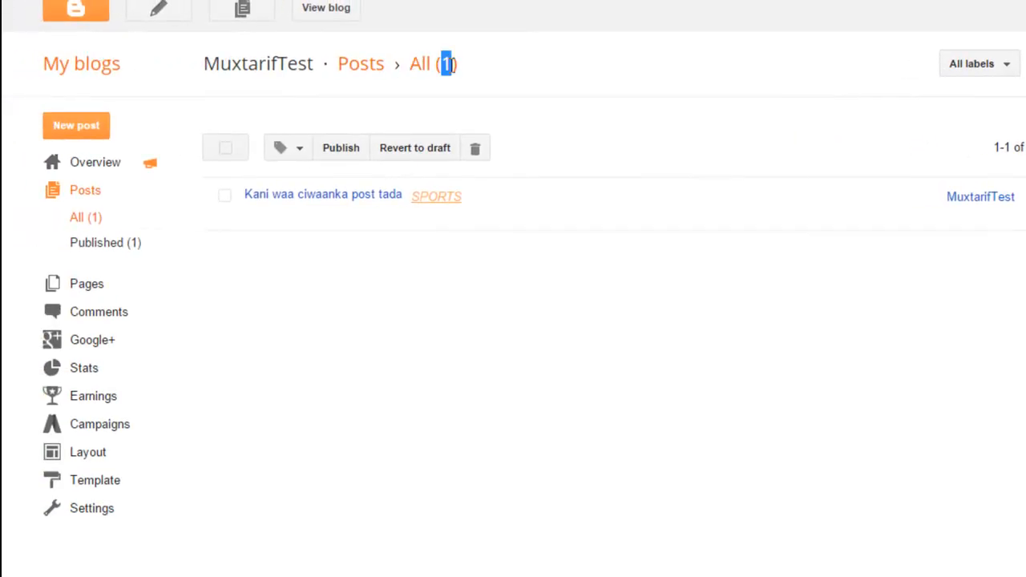
pyautogui.moveTo(252, 192)
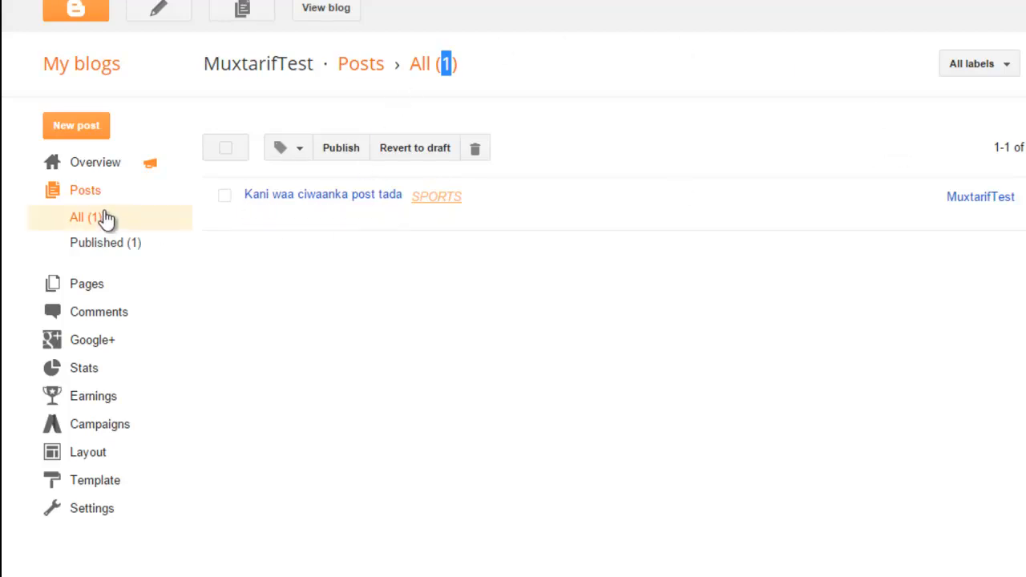
pyautogui.click(100, 169)
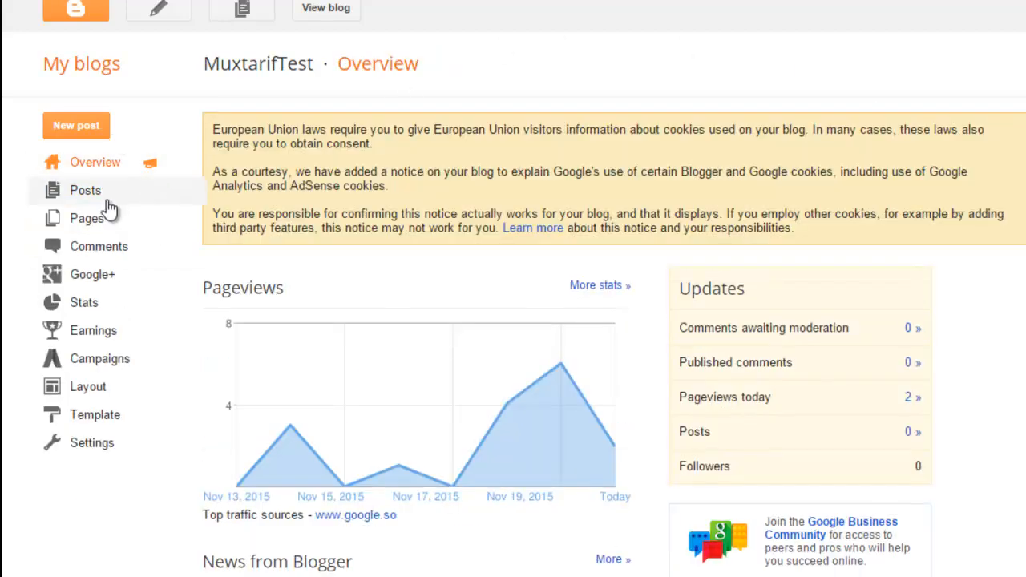
pyautogui.click(85, 192)
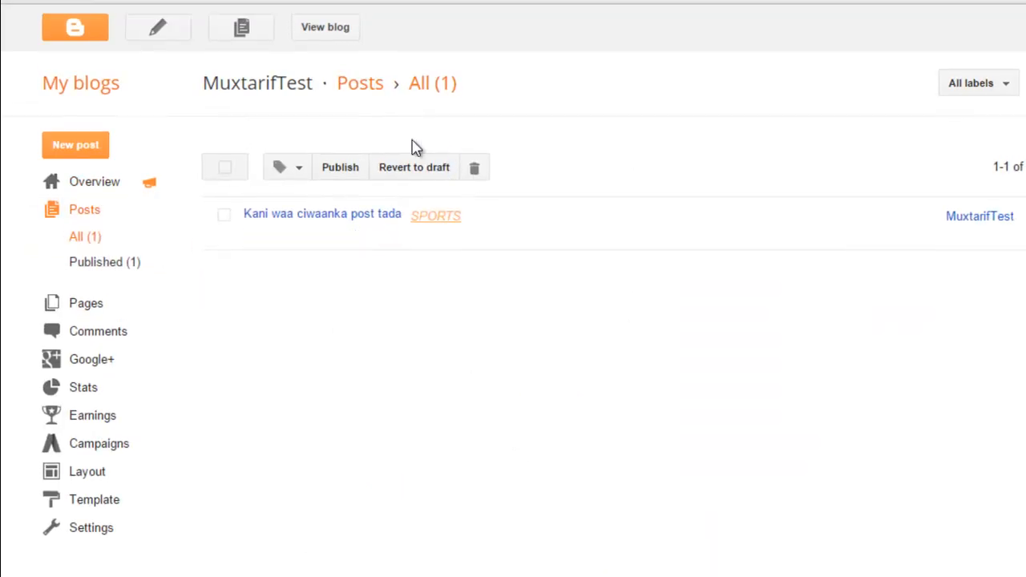
# View the live MuxtarifTest blog and open the full post "Kani waa ciwaanka post tada"
pyautogui.click(355, 12)
pyautogui.click(332, 88)
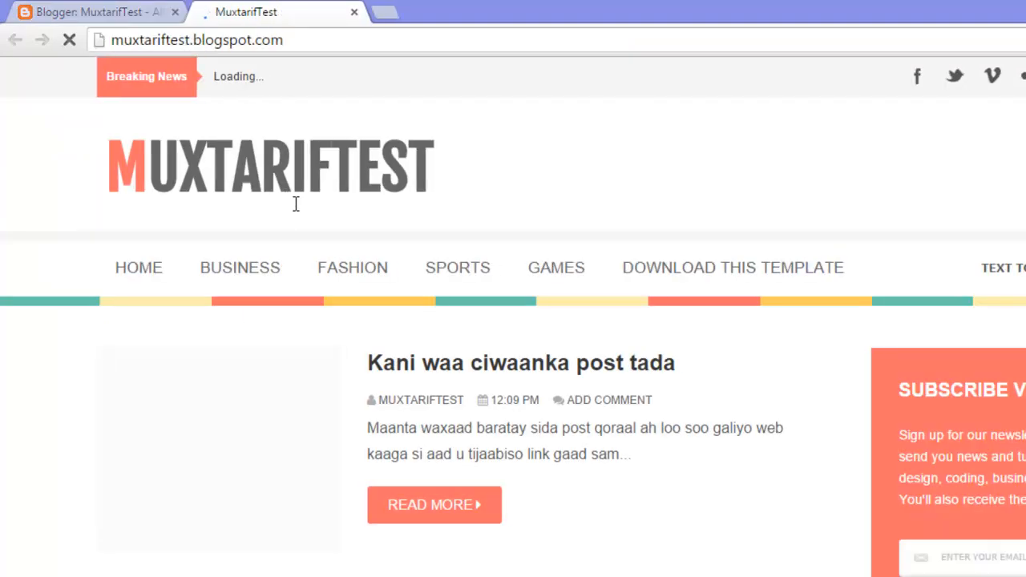
pyautogui.scroll(-1, 291, 199)
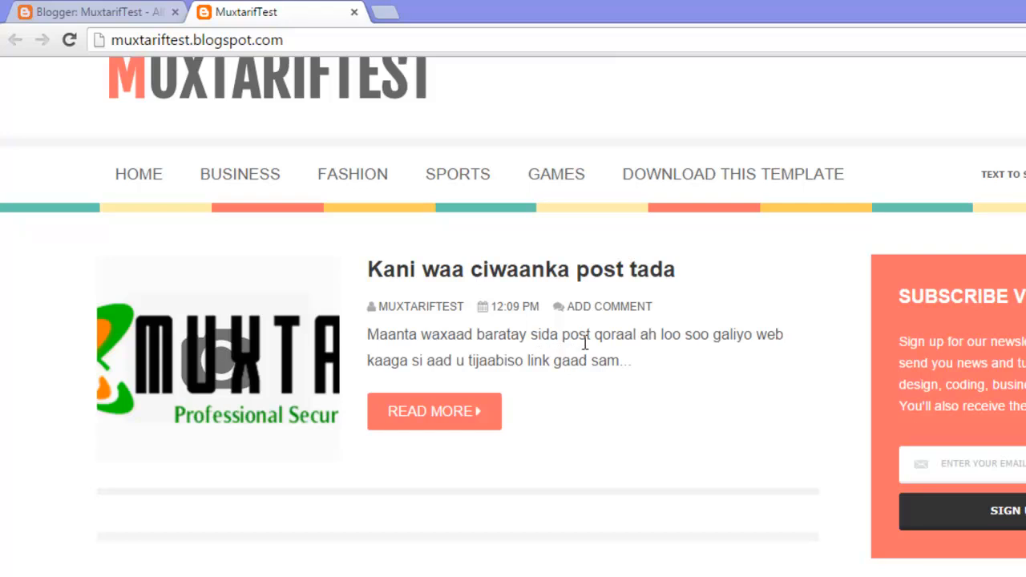
pyautogui.click(441, 416)
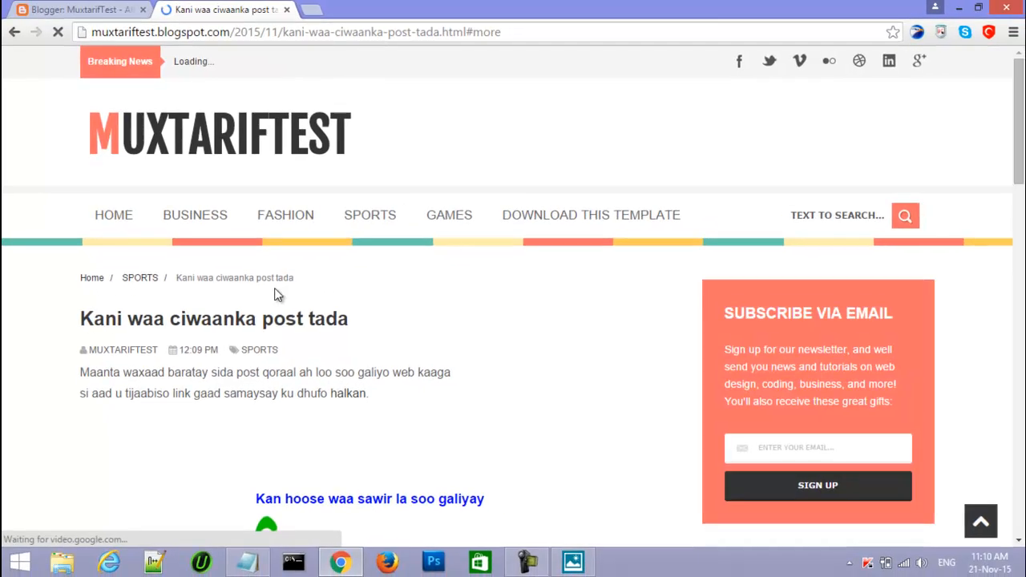
# Look through the published post, test the "halkan" link in the body text and close the page it opens
pyautogui.scroll(-9, 218, 280)
pyautogui.scroll(7, 216, 264)
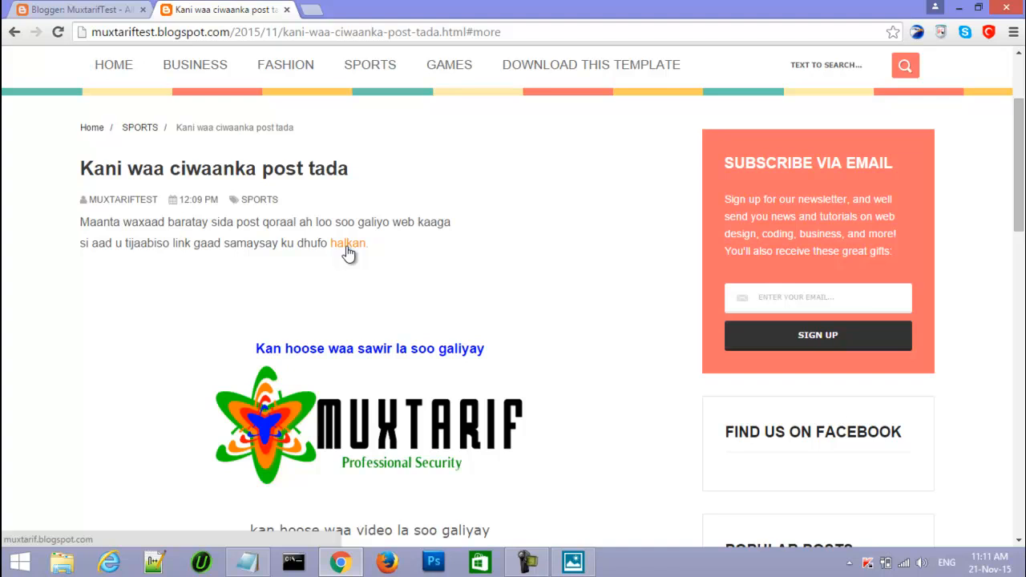
pyautogui.click(348, 244)
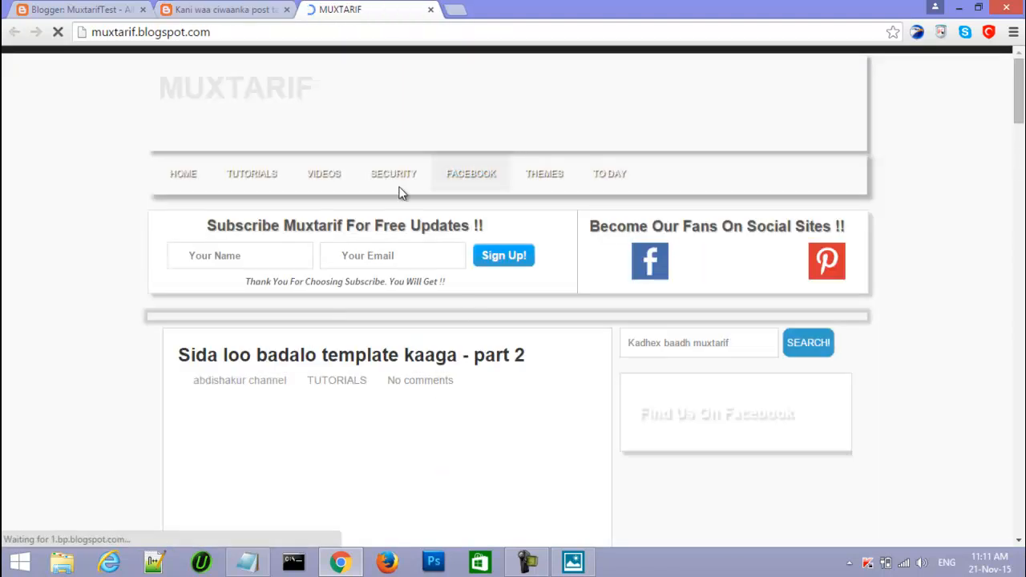
pyautogui.click(430, 10)
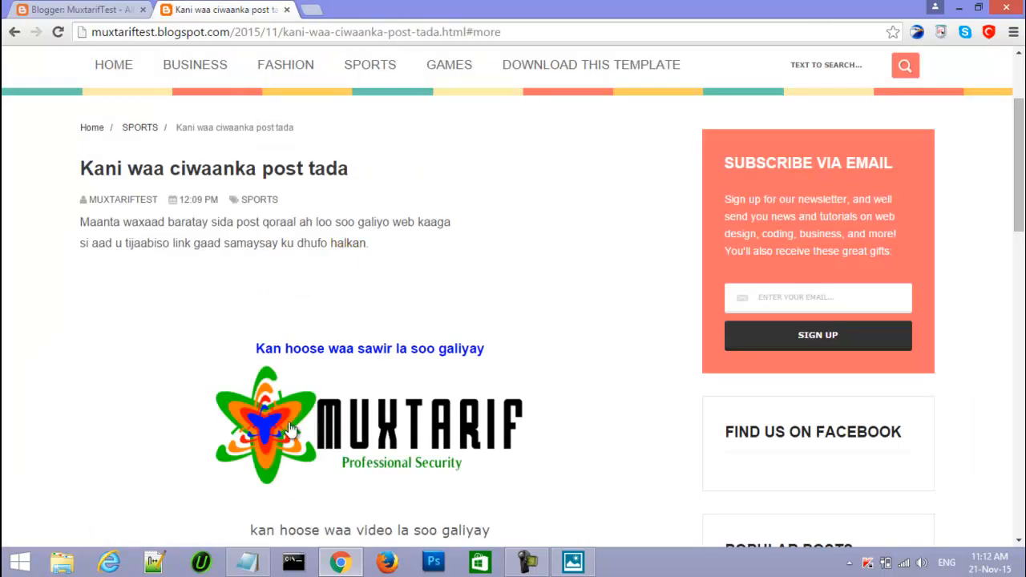
# Play the video embedded in the published post briefly, pause it and return to the top of the page
pyautogui.scroll(-5, 291, 426)
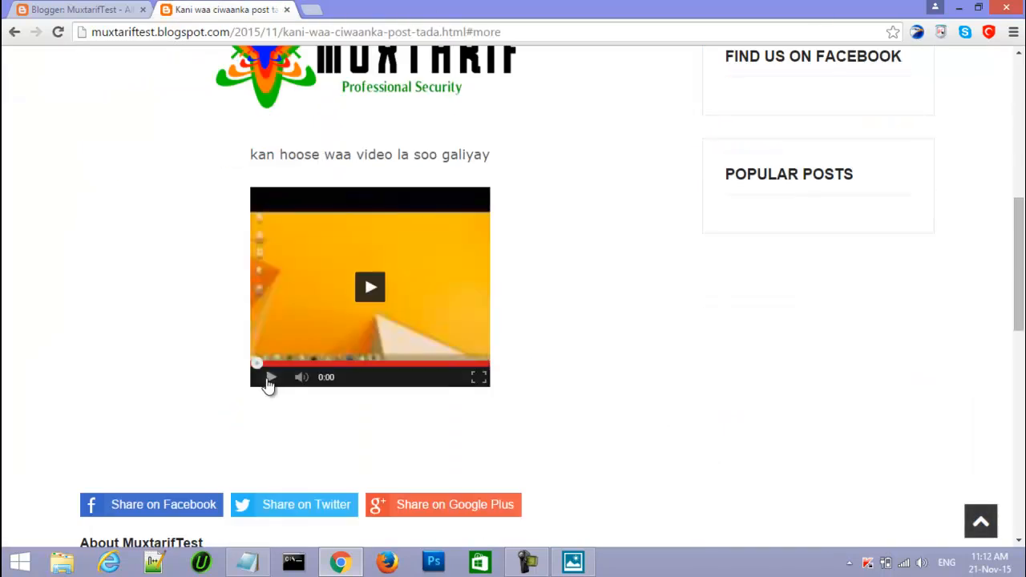
pyautogui.click(271, 378)
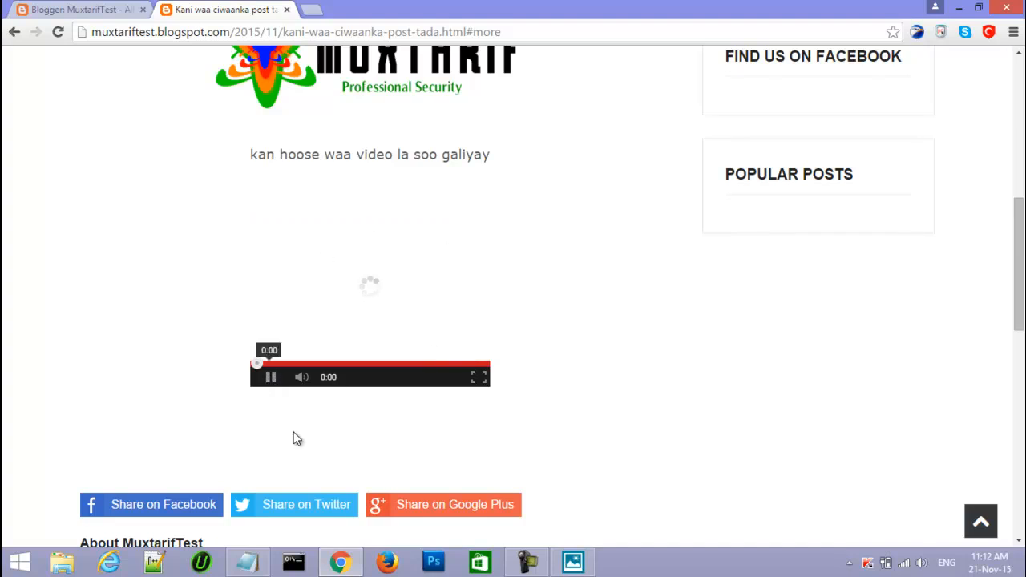
pyautogui.click(271, 377)
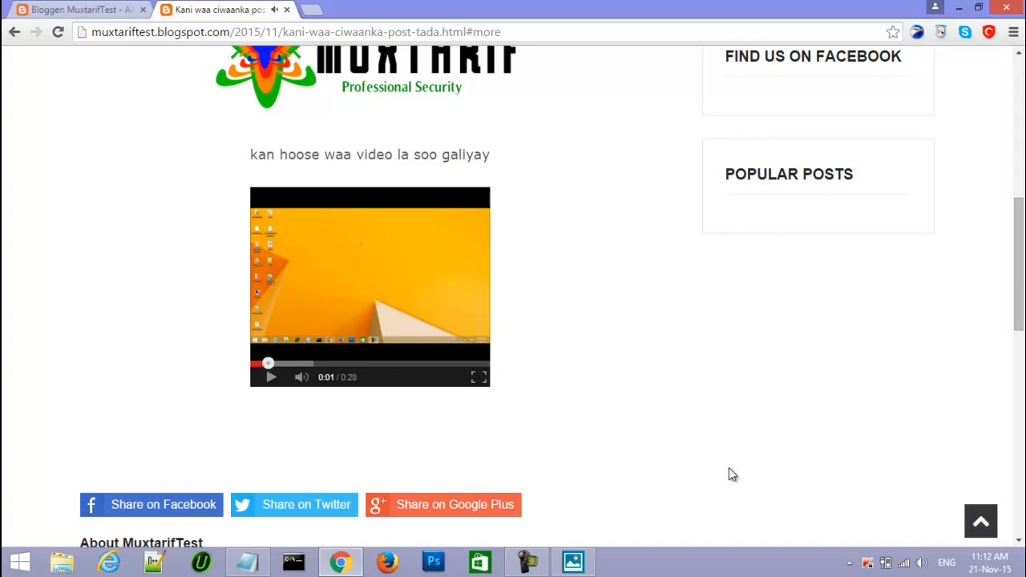
pyautogui.click(967, 521)
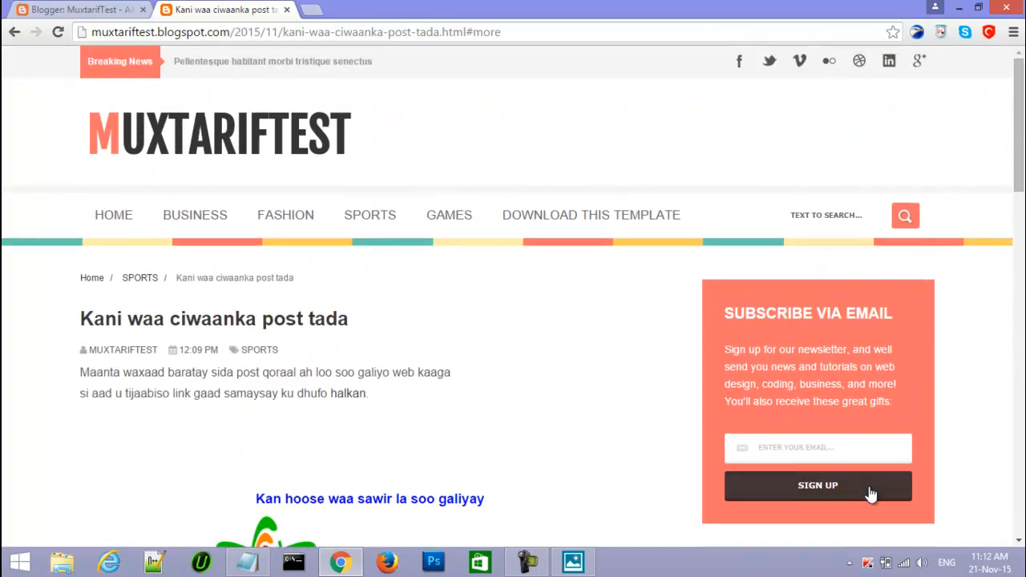